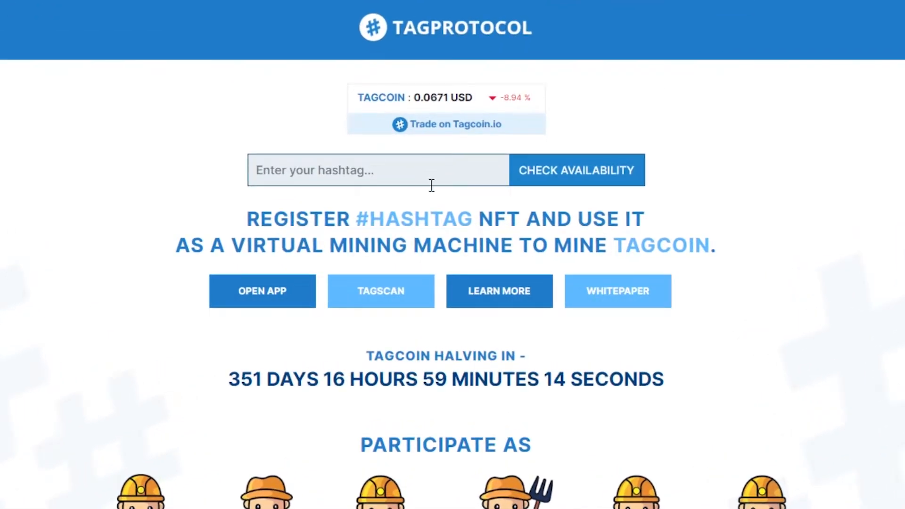
Step: Examine the Tagprotocol home page's Tagcoin price, participation roles and project details, and look over the PancakeSwap home page
scroll(453, 254, down, 10)
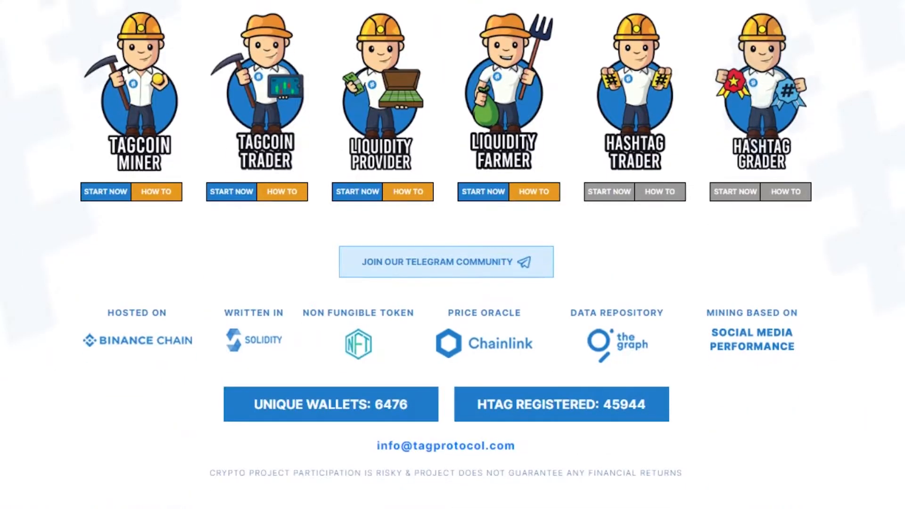
scroll(453, 254, up, 10)
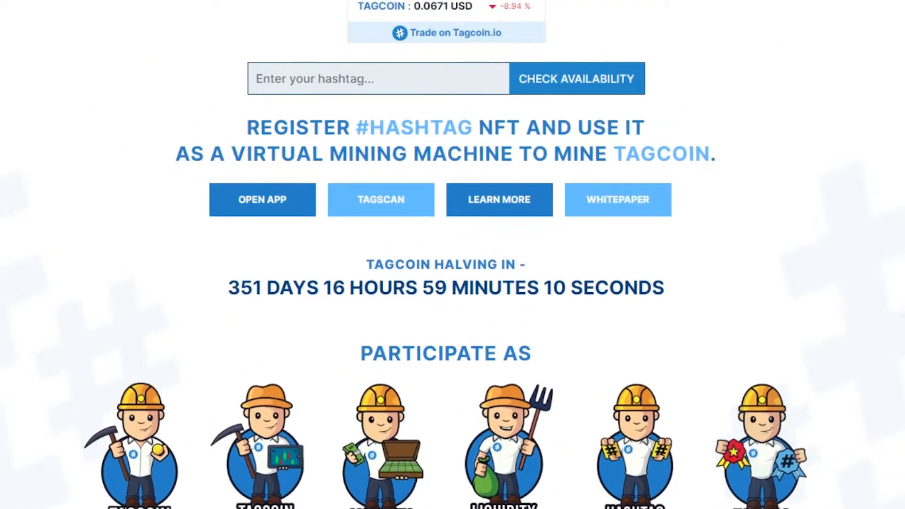
scroll(453, 255, down, 10)
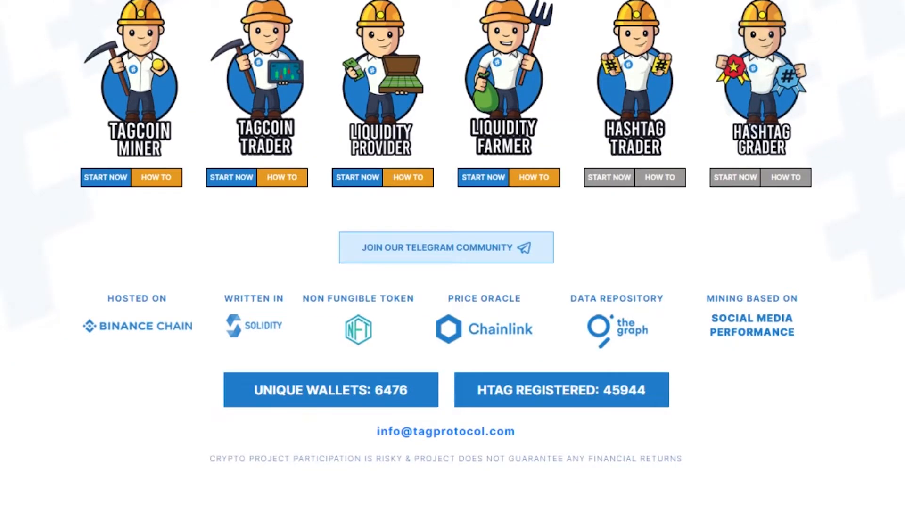
scroll(453, 254, up, 10)
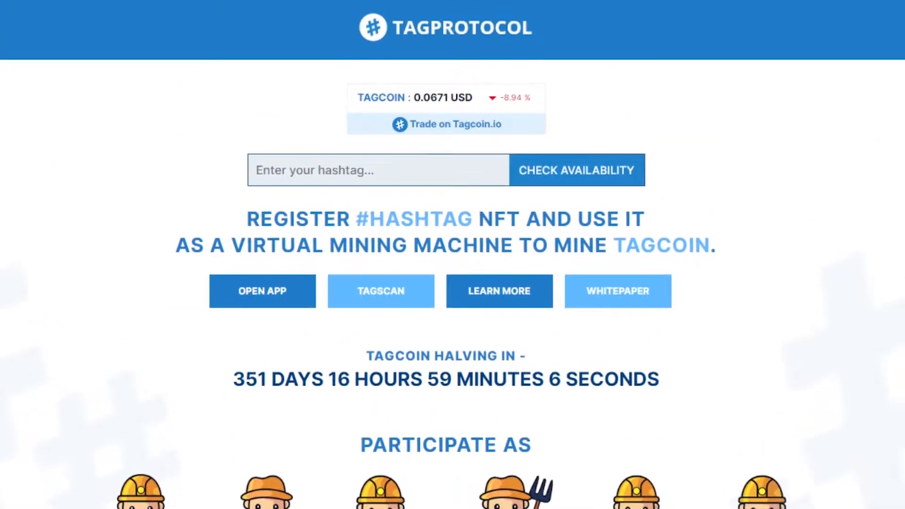
scroll(453, 255, down, 2)
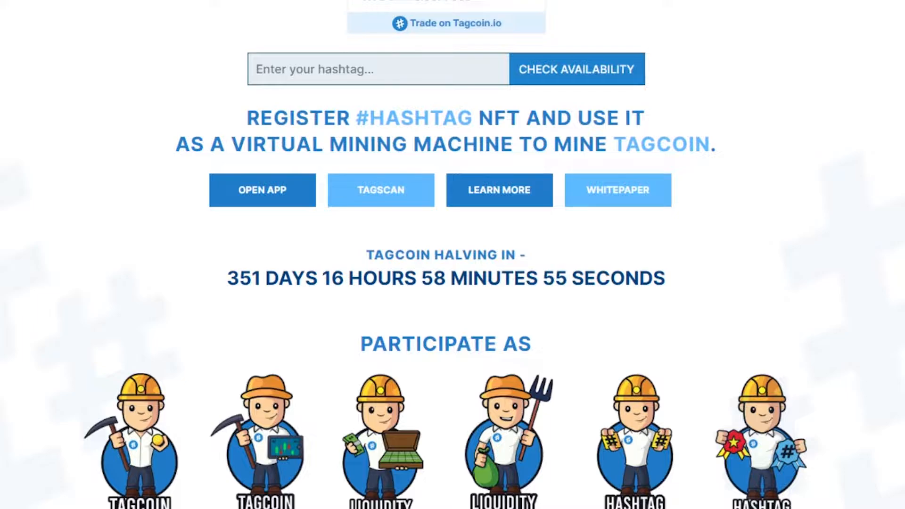
scroll(647, 32, up, 2)
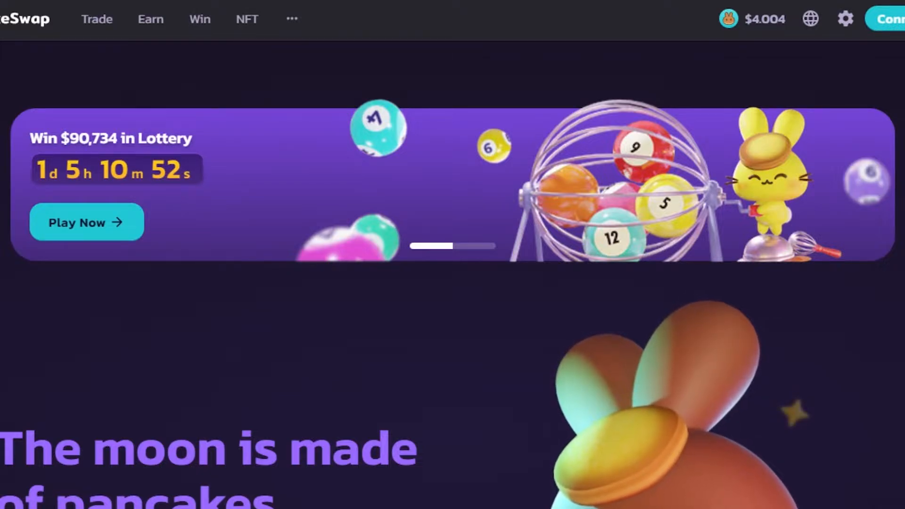
scroll(452, 274, down, 6)
scroll(452, 273, up, 7)
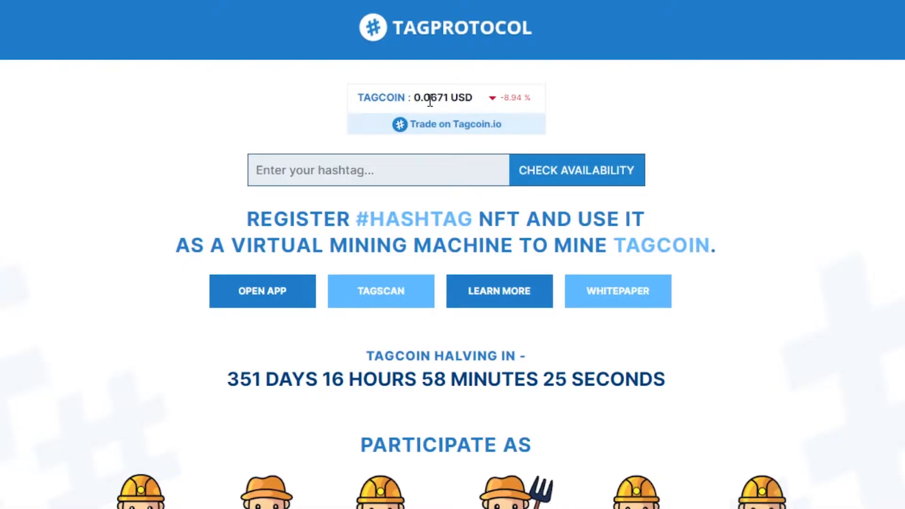
scroll(452, 255, down, 8)
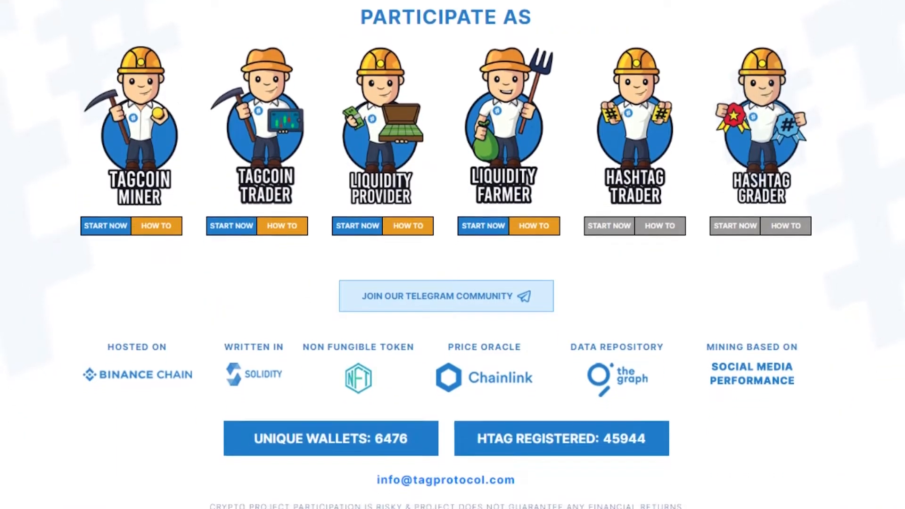
scroll(452, 254, up, 8)
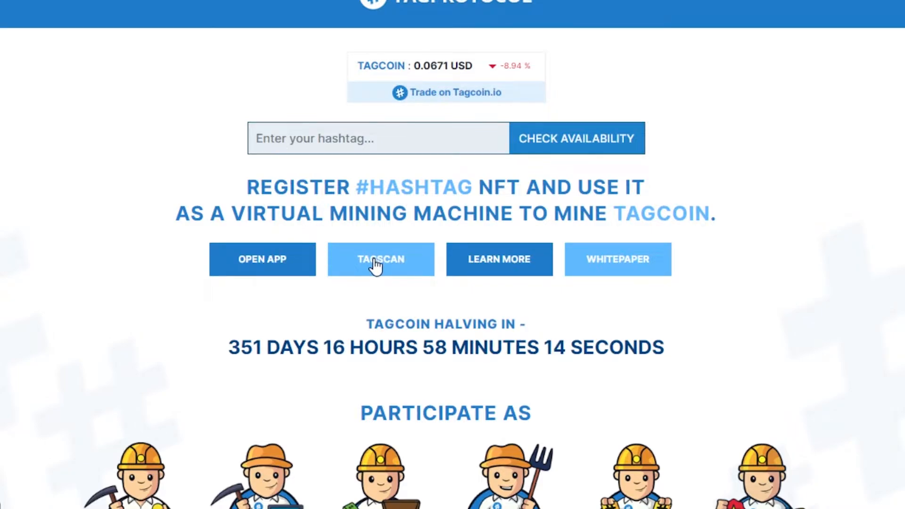
Step: Check whether the hashtag bitcoinnft is available for registration
click(335, 141)
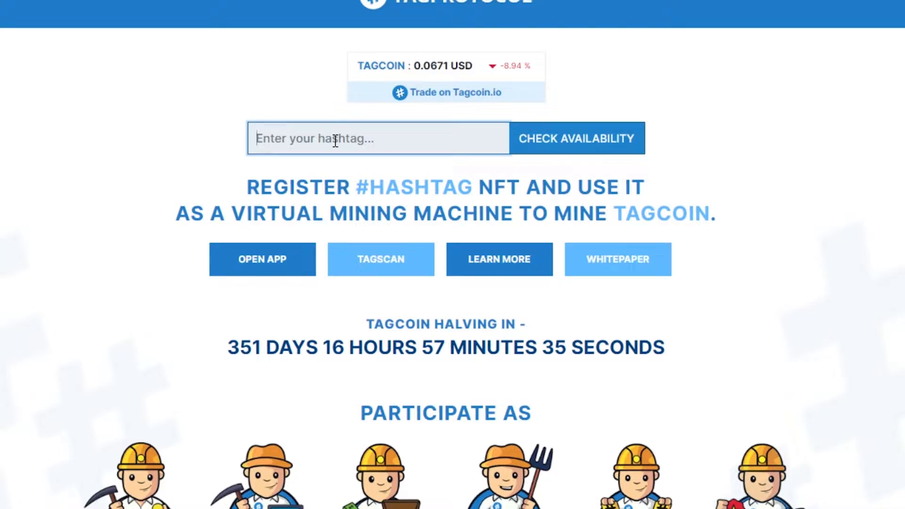
text(bitcoinnft)
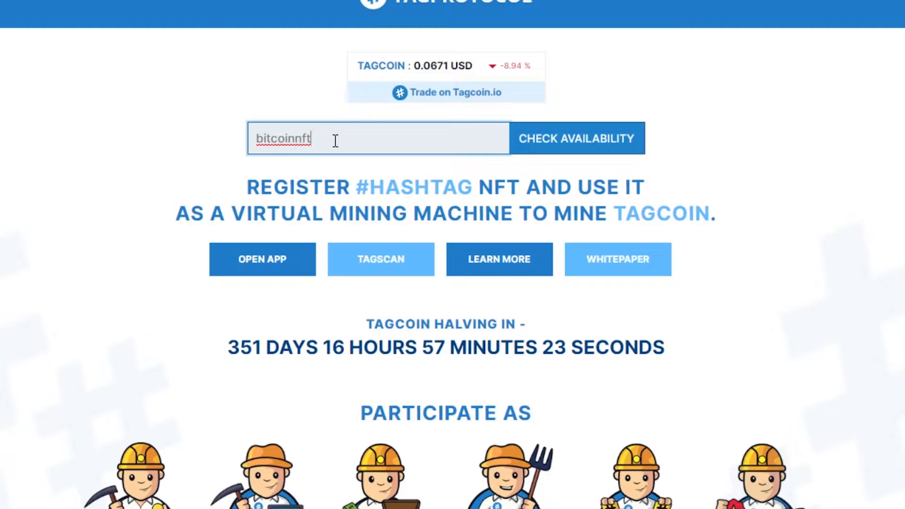
click(556, 140)
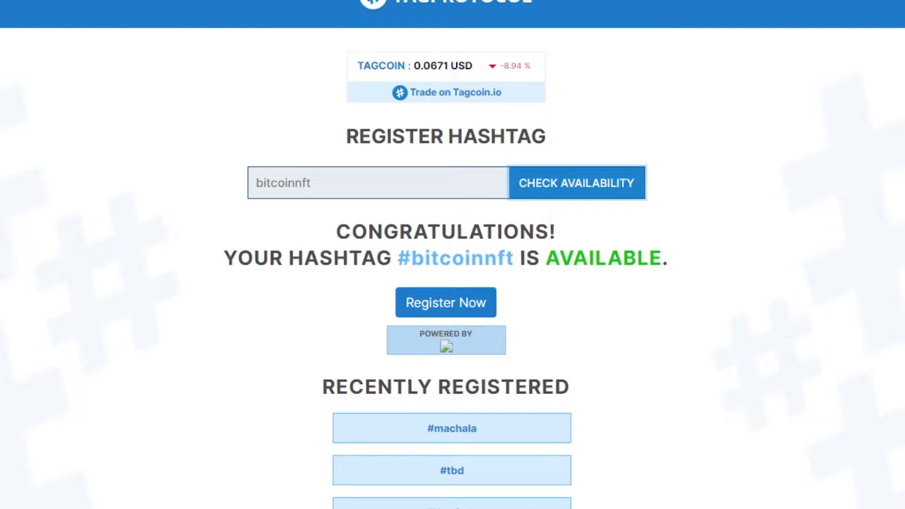
Step: View the full list of recently registered hashtags, highlight its total page number, and return to the home page
scroll(453, 255, down, 4)
scroll(453, 254, up, 2)
scroll(452, 254, down, 2)
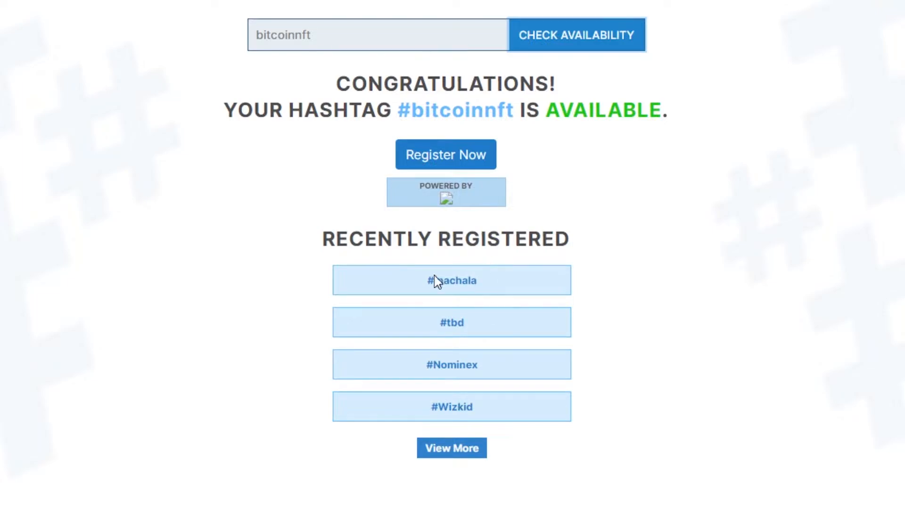
click(438, 450)
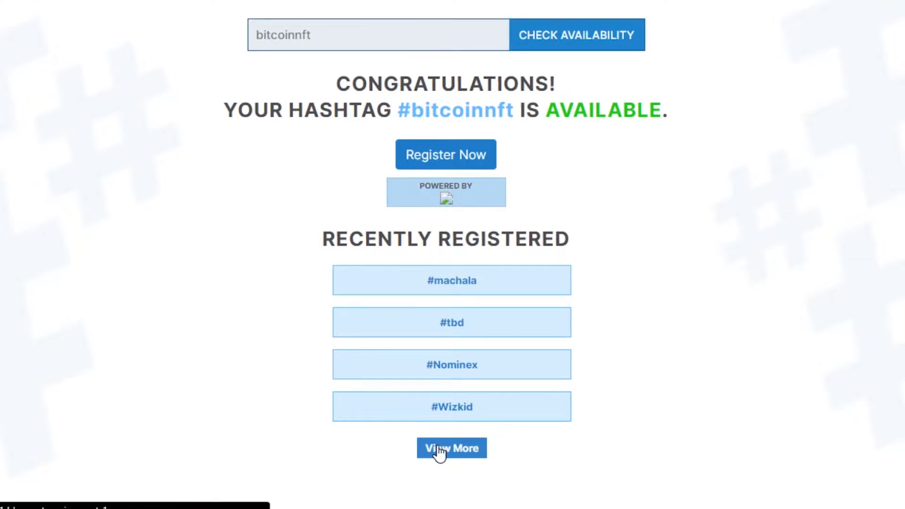
click(466, 443)
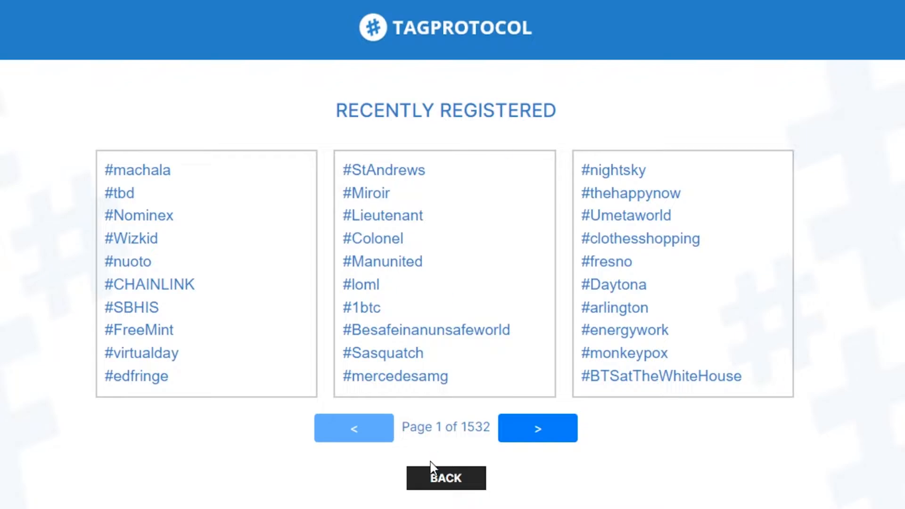
drag(463, 427, 492, 430)
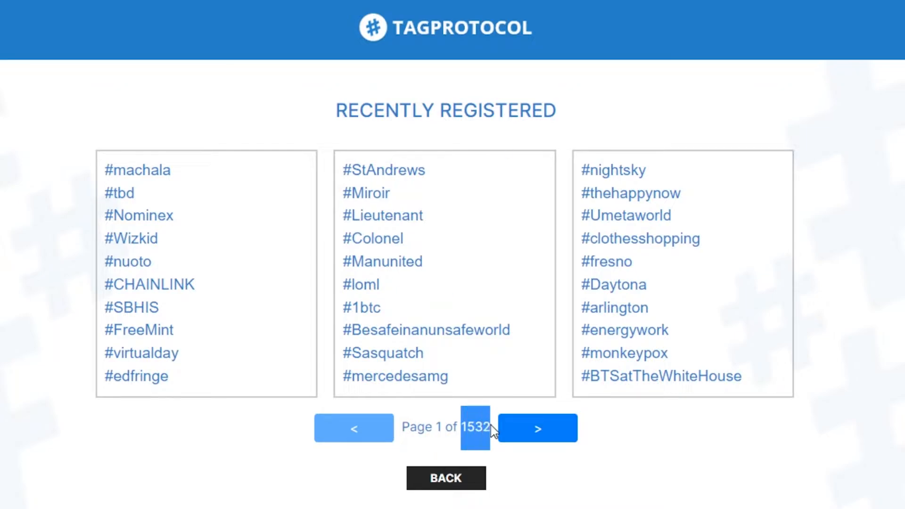
click(683, 432)
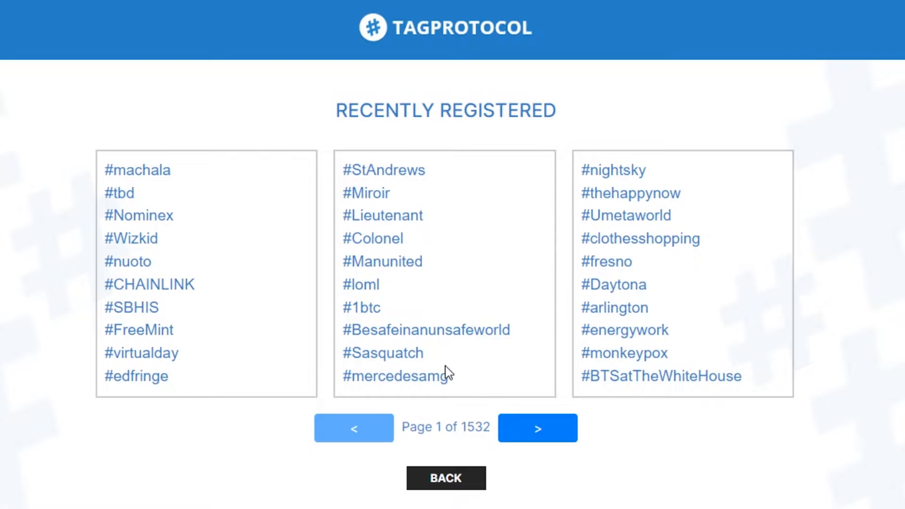
click(445, 481)
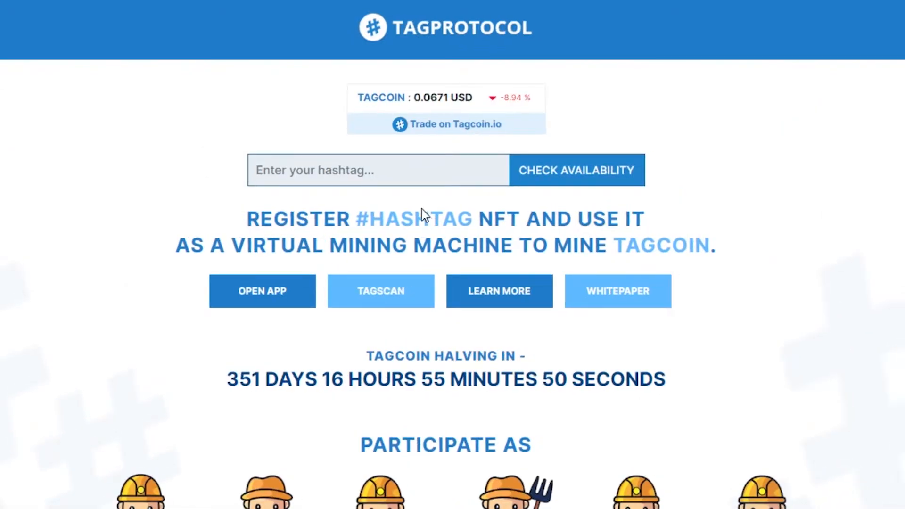
Step: Check the availability of the hashtag bitcoinnft again and start its registration
click(382, 171)
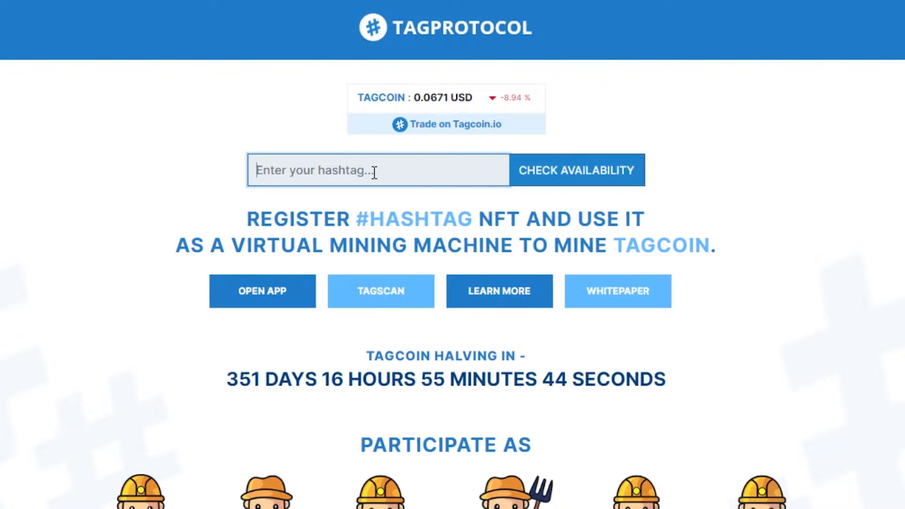
text(bi)
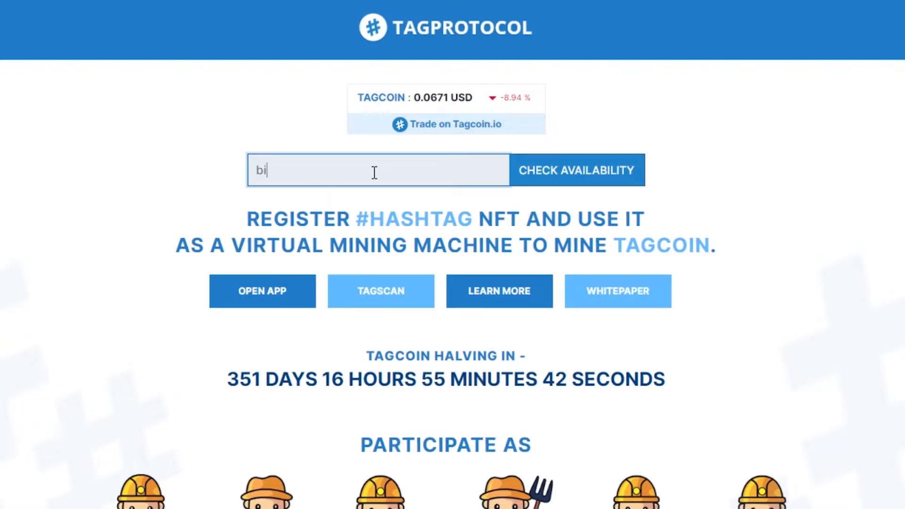
text(tcoinnft)
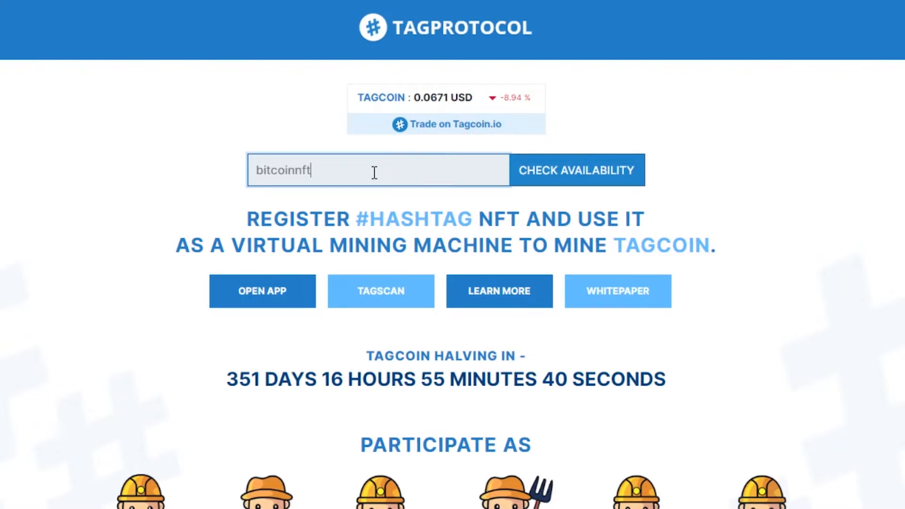
click(581, 169)
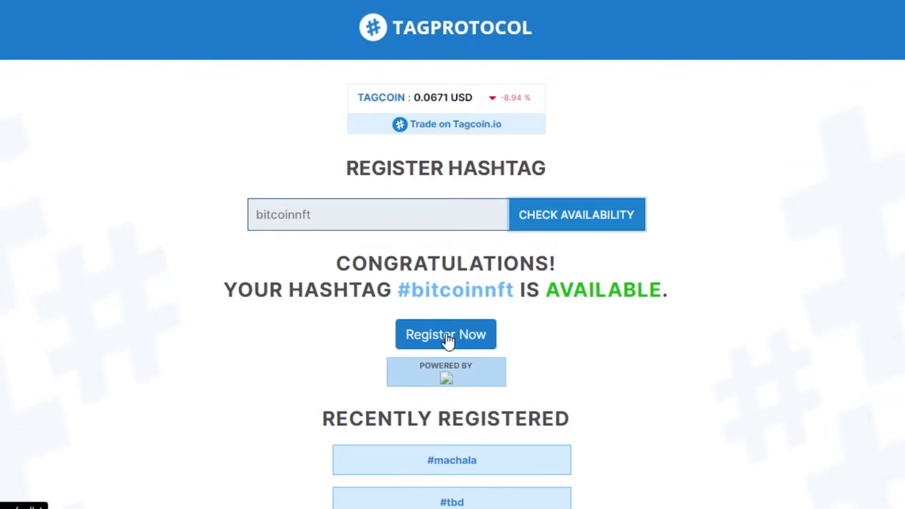
click(447, 339)
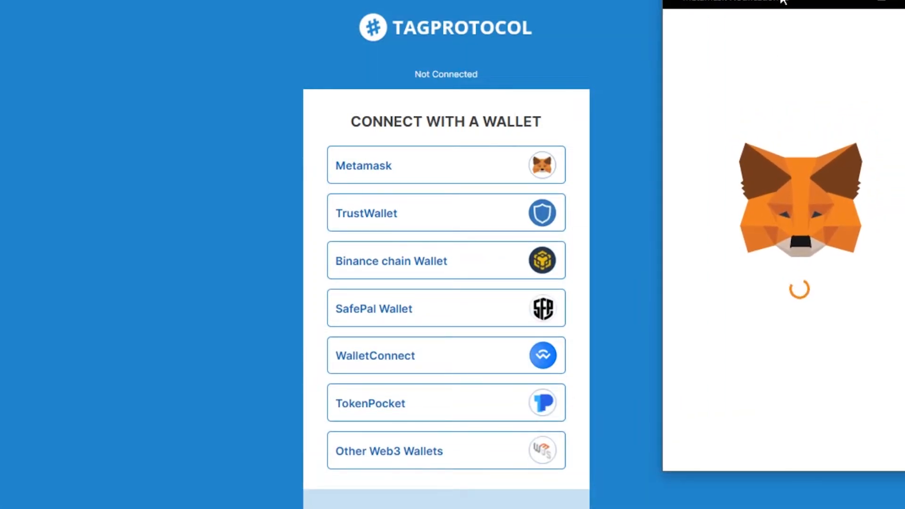
Step: Bring the MetaMask notification window fully into view and connect Account 1 to tagprotocol.com
drag(781, 1, 787, 9)
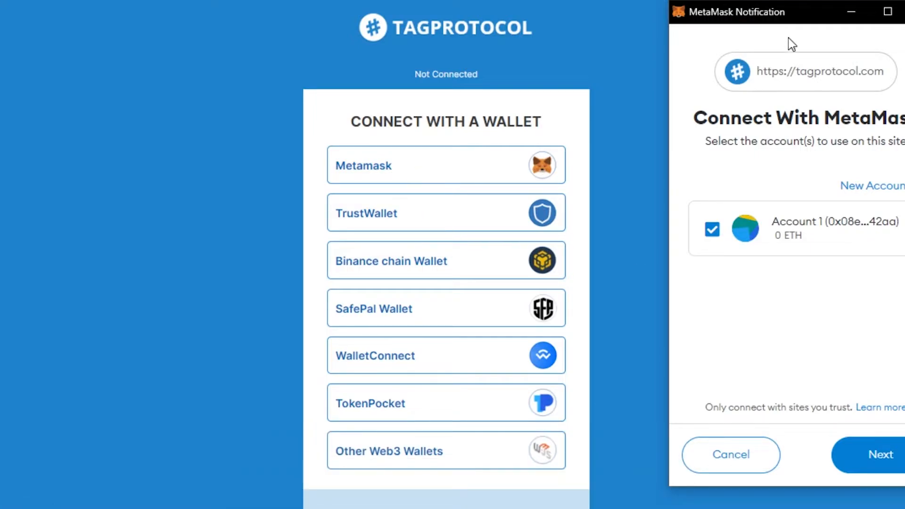
drag(801, 18, 778, 17)
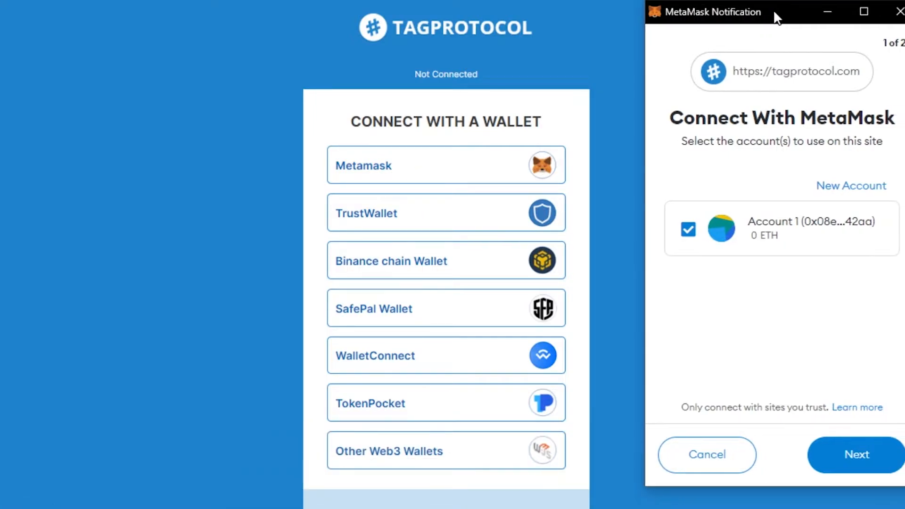
click(846, 456)
click(843, 452)
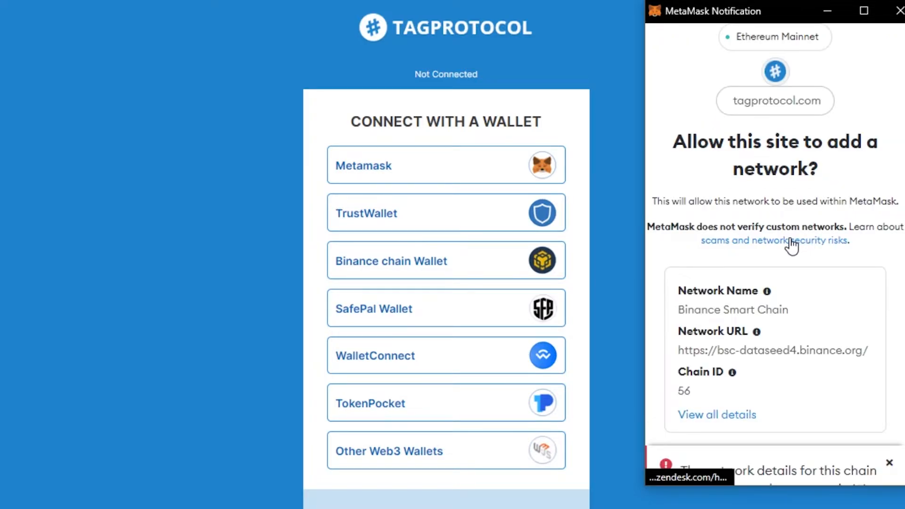
Step: Approve adding the Binance Smart Chain network in MetaMask and switch the wallet from Ethereum Mainnet to it
scroll(775, 255, down, 3)
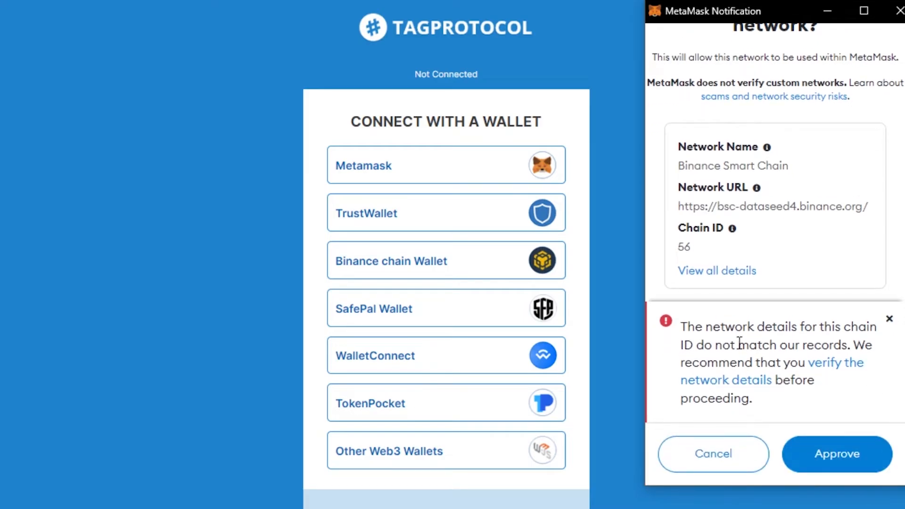
click(838, 455)
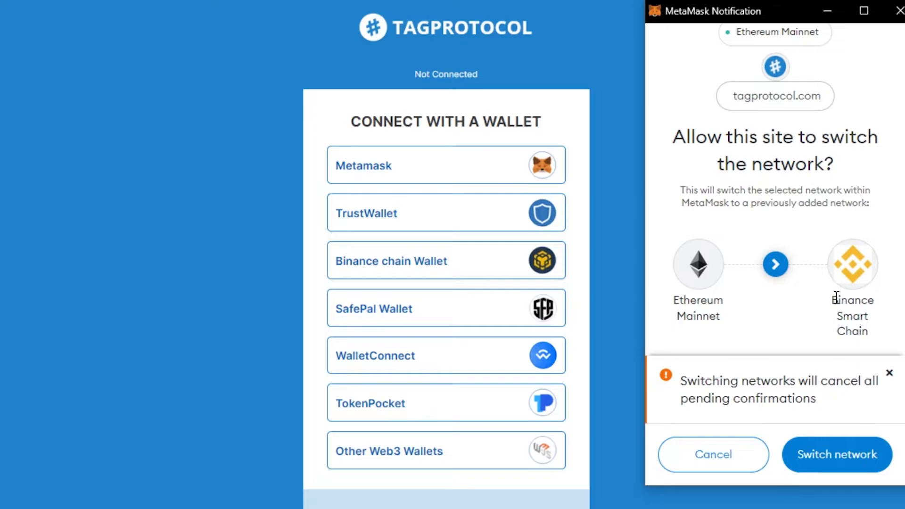
drag(834, 297, 874, 343)
click(890, 372)
click(855, 459)
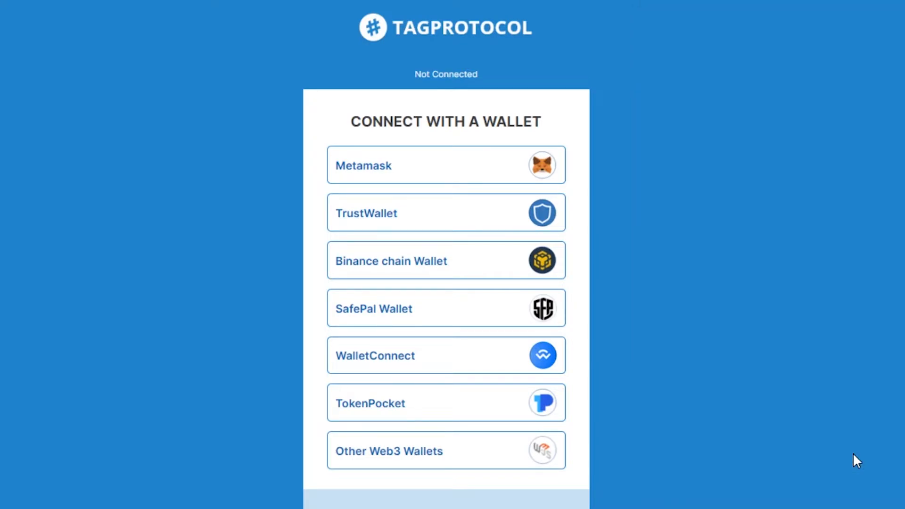
Step: Review the wallet options and the Before You Start requirements, and choose Metamask as the wallet to connect
scroll(446, 254, down, 3)
scroll(446, 255, up, 3)
scroll(446, 255, down, 3)
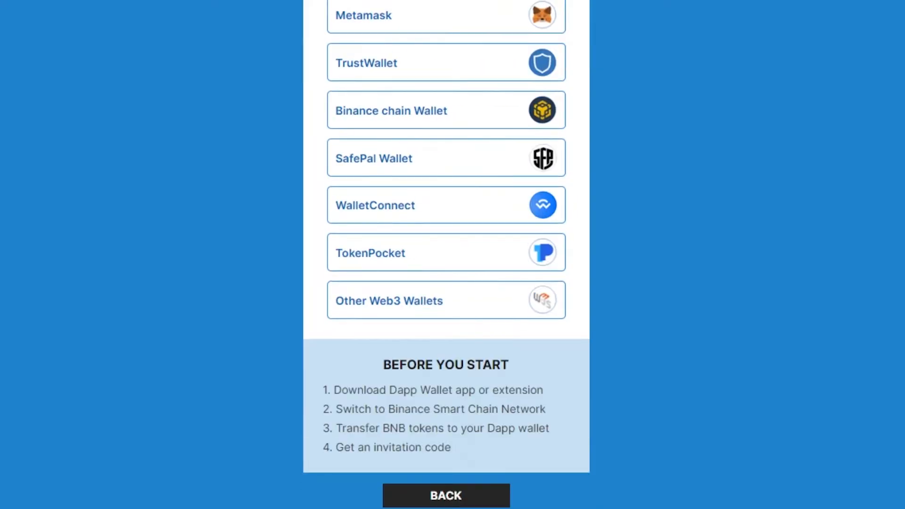
scroll(445, 255, up, 2)
scroll(446, 254, up, 2)
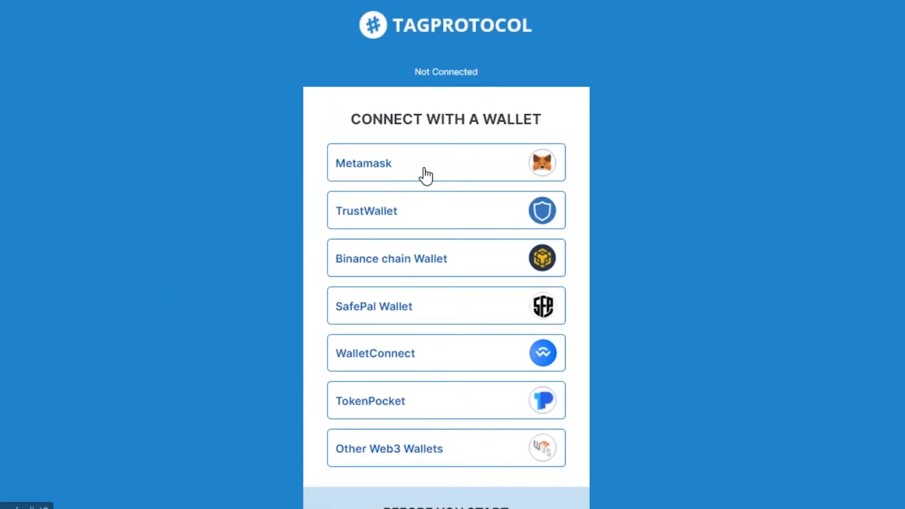
click(408, 165)
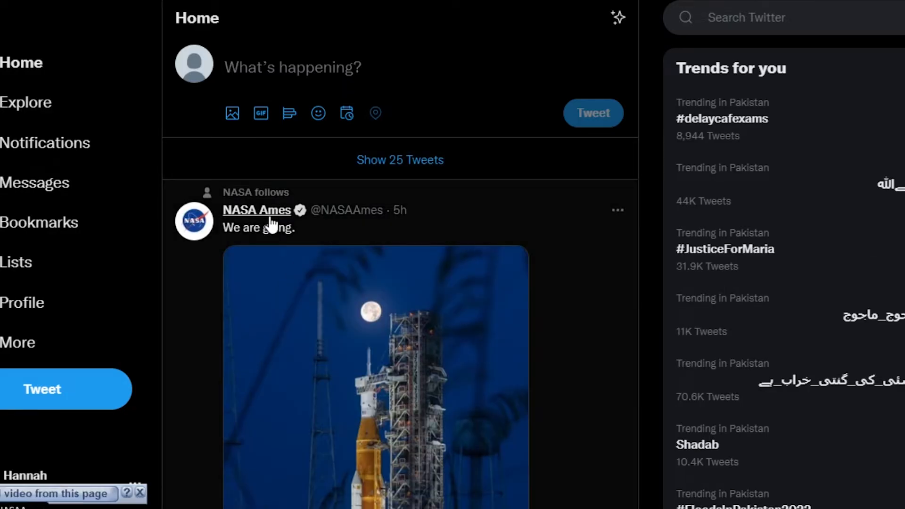
click(140, 493)
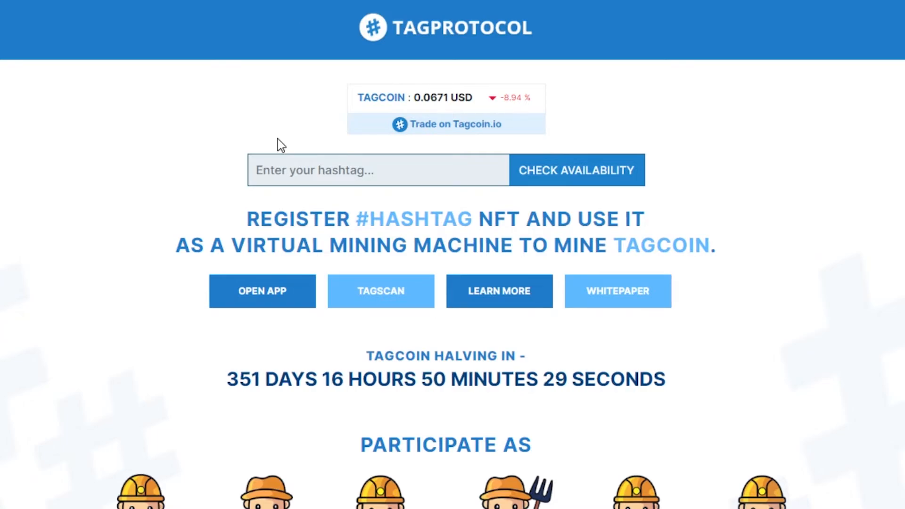
Step: Check whether the hashtag nft is available for registration
click(319, 165)
text(nft)
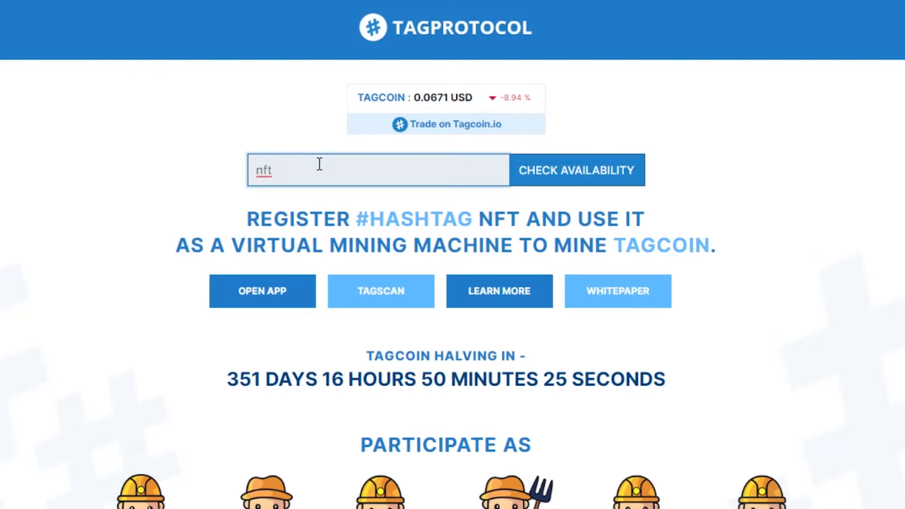
key(Return)
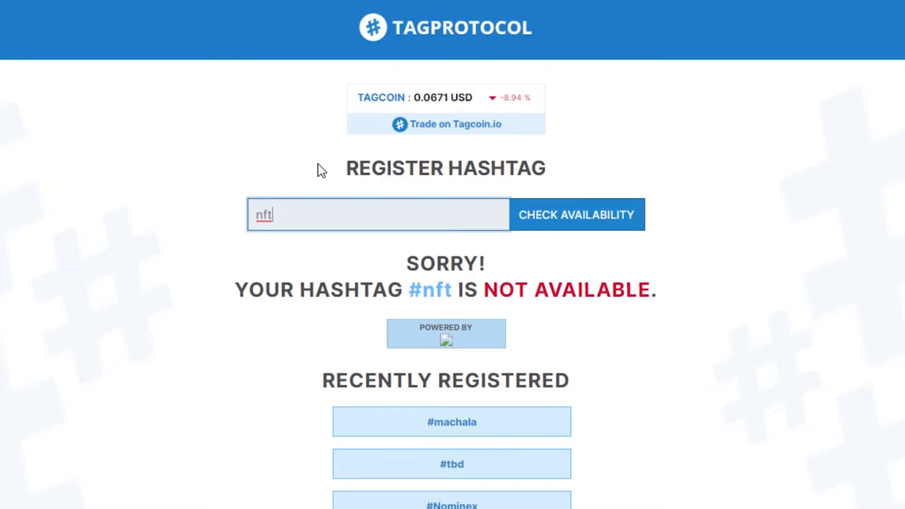
Step: Check whether the hashtag freenft is available for registration and highlight it in the availability result
triple_click(310, 211)
key(BackSpace)
text(freenft)
click(565, 221)
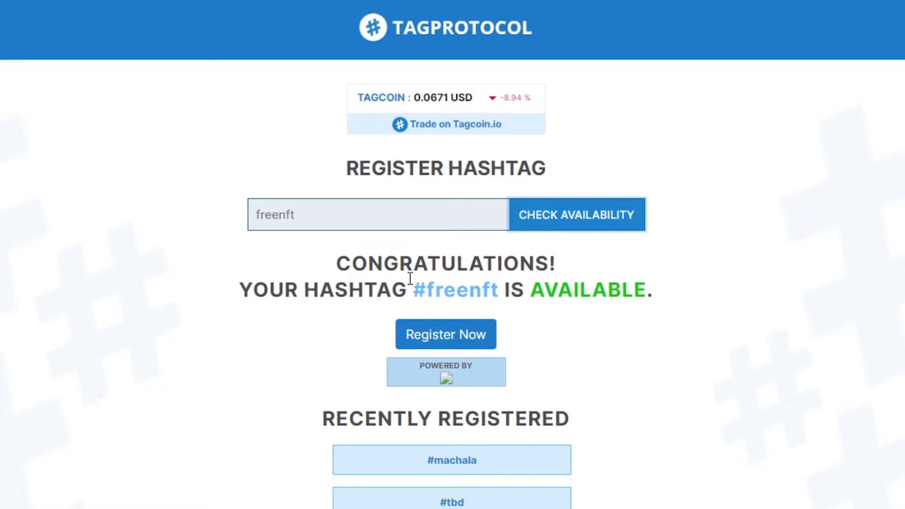
drag(414, 290, 509, 290)
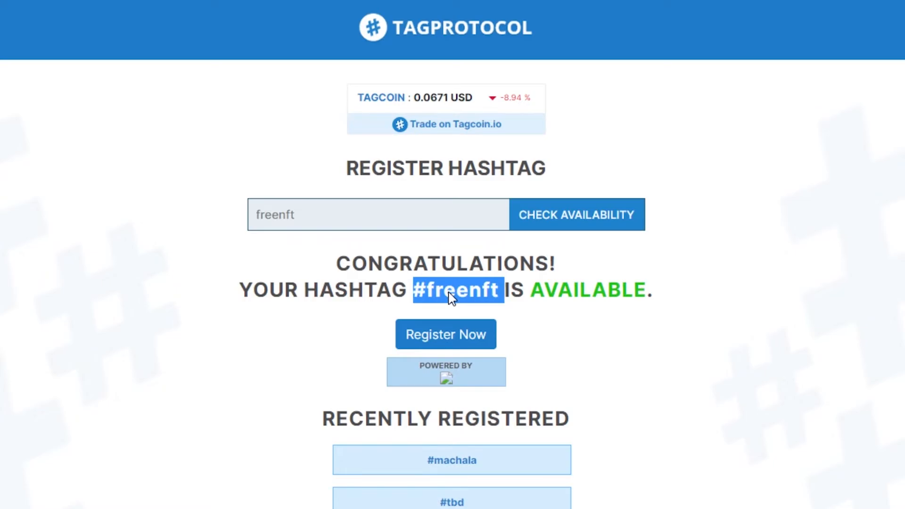
scroll(760, 234, down, 4)
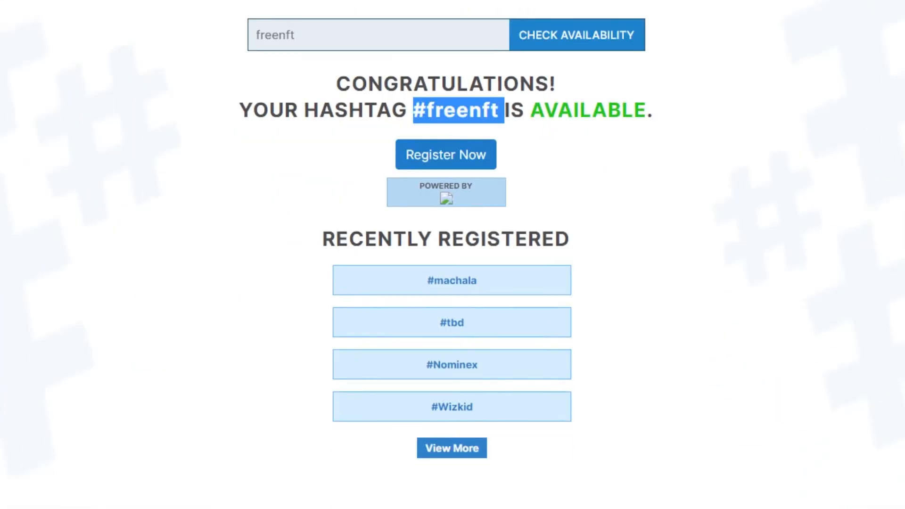
scroll(759, 234, up, 1)
scroll(453, 255, up, 3)
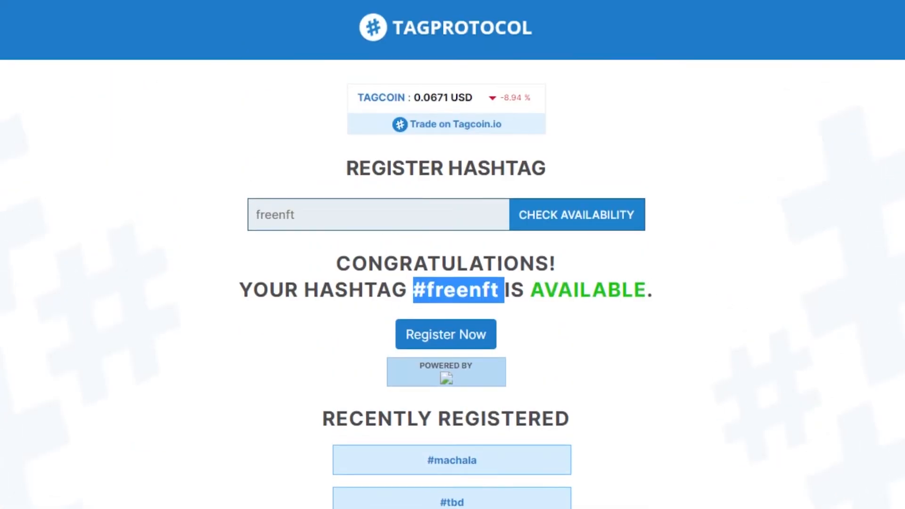
Step: Switch to Twitter and draft a tweet containing the suggested hashtag #FreeNFT
click(128, 120)
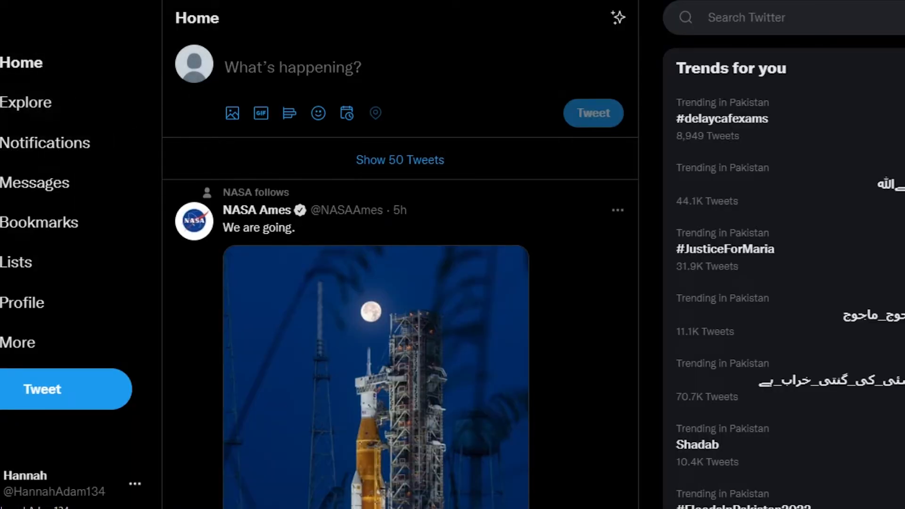
click(296, 67)
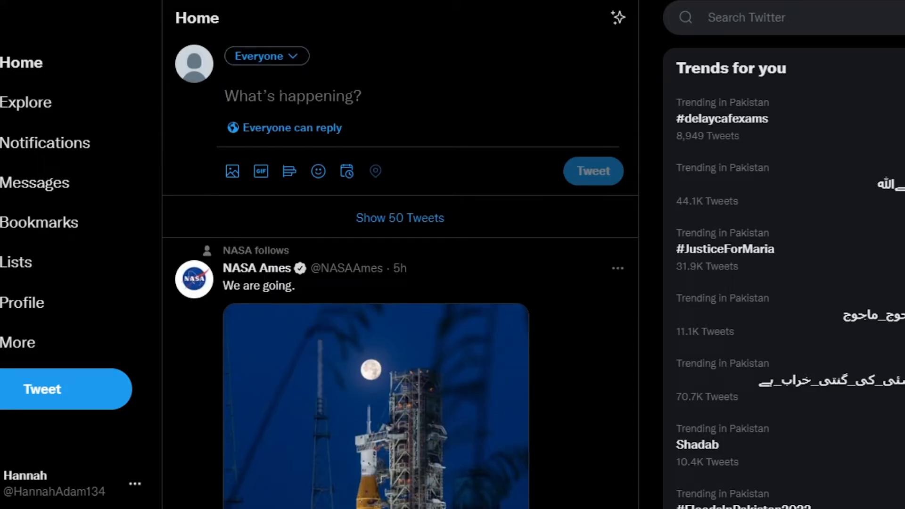
text(#free)
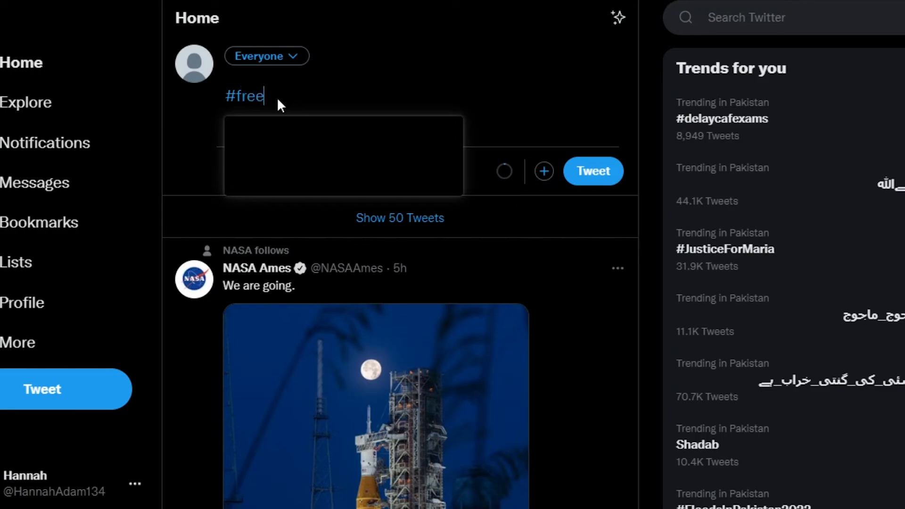
text(nft)
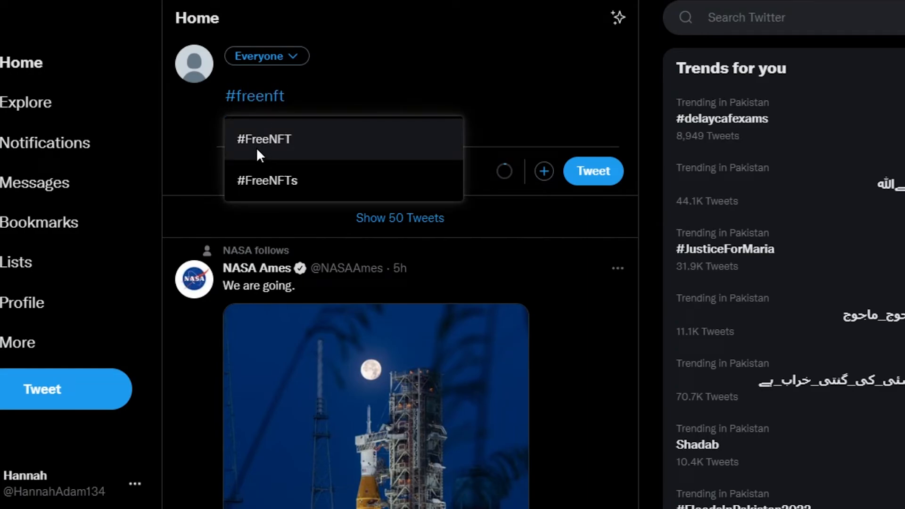
click(251, 154)
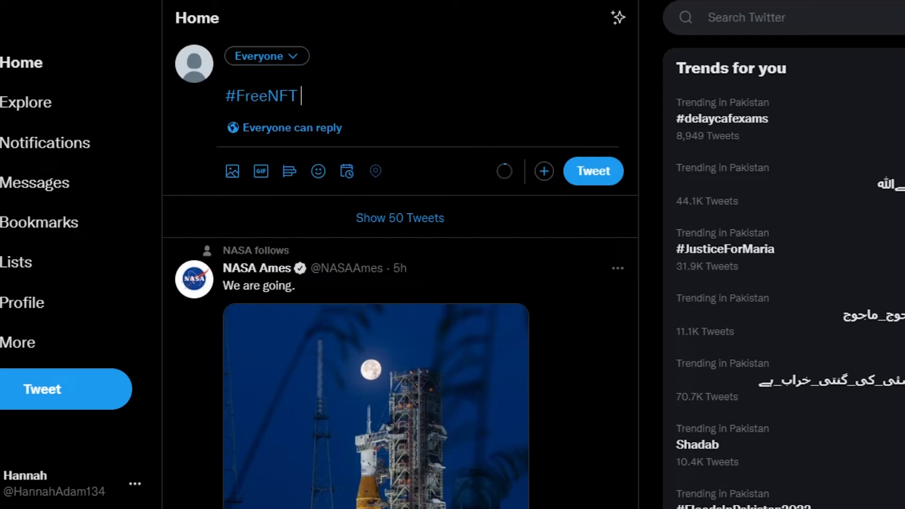
Step: Search Twitter for freenft and open the results for the suggested hashtag #FreeNFT
click(772, 24)
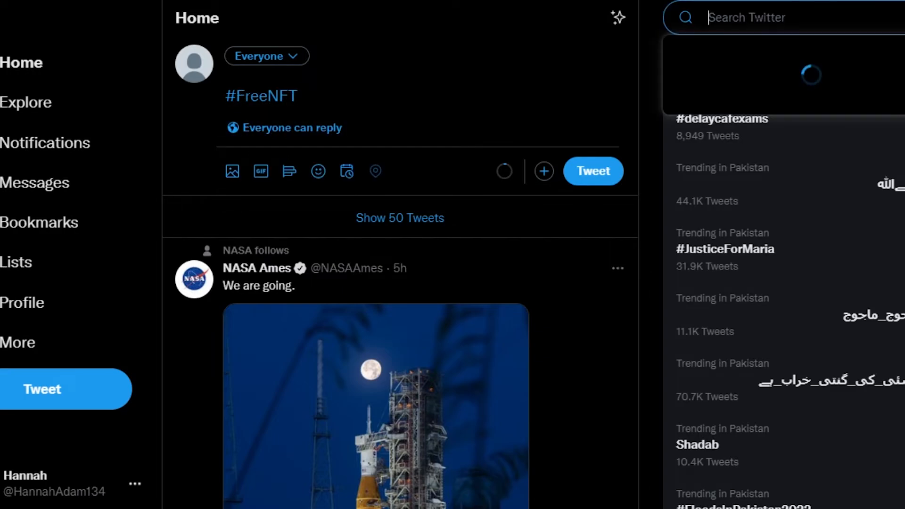
text(free)
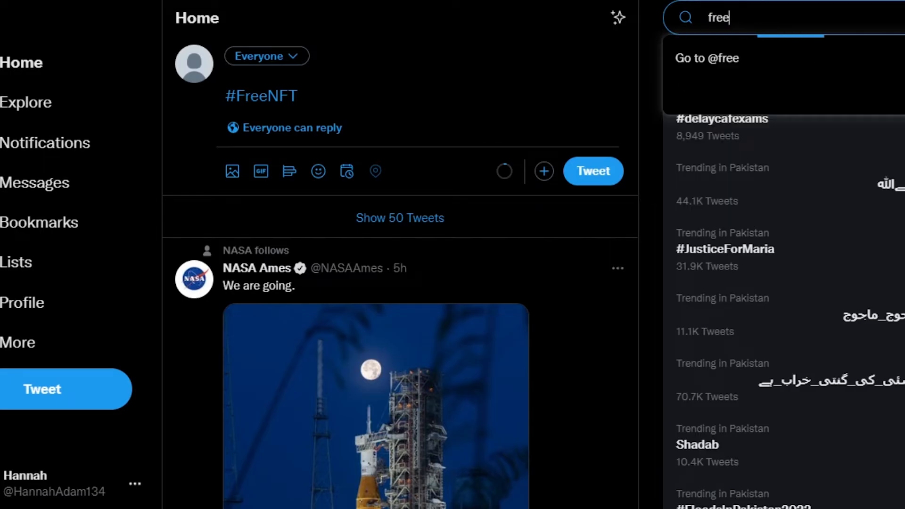
text(nft)
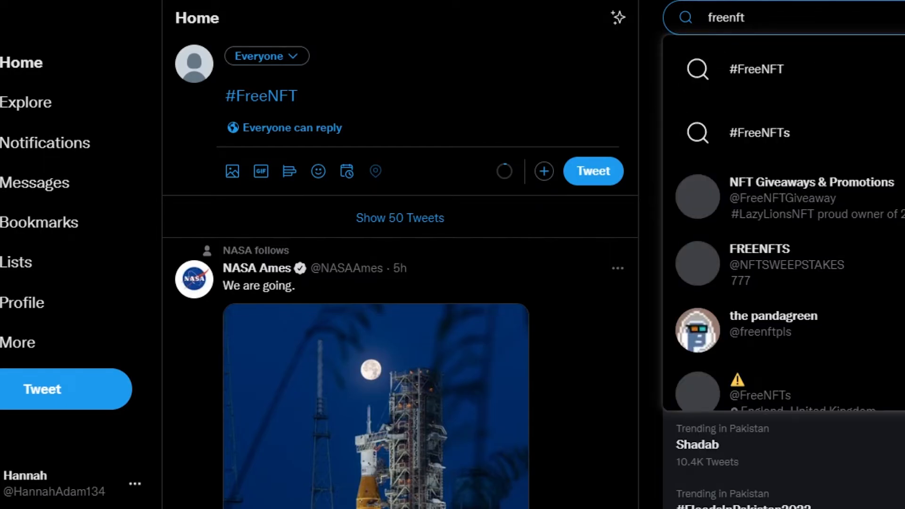
click(744, 83)
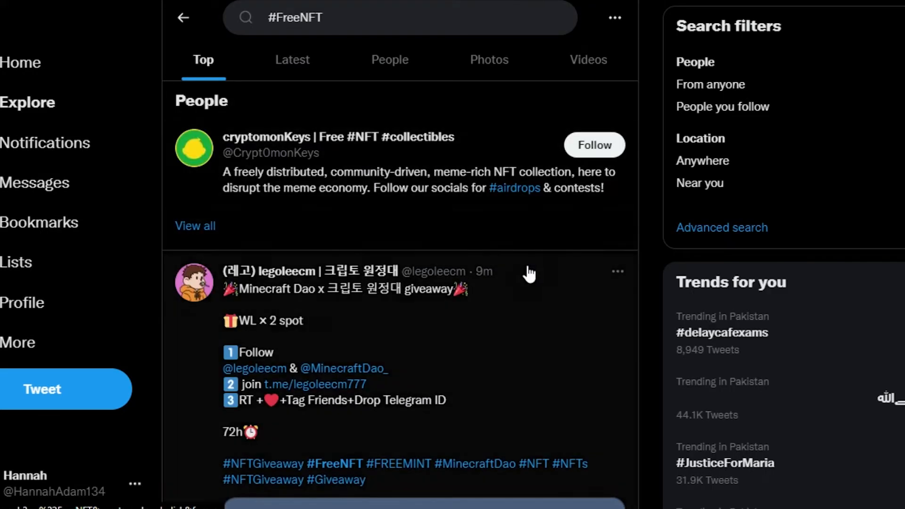
Step: Look through the top tweets for #FreeNFT to see how the hashtag is used in posts
scroll(401, 292, down, 20)
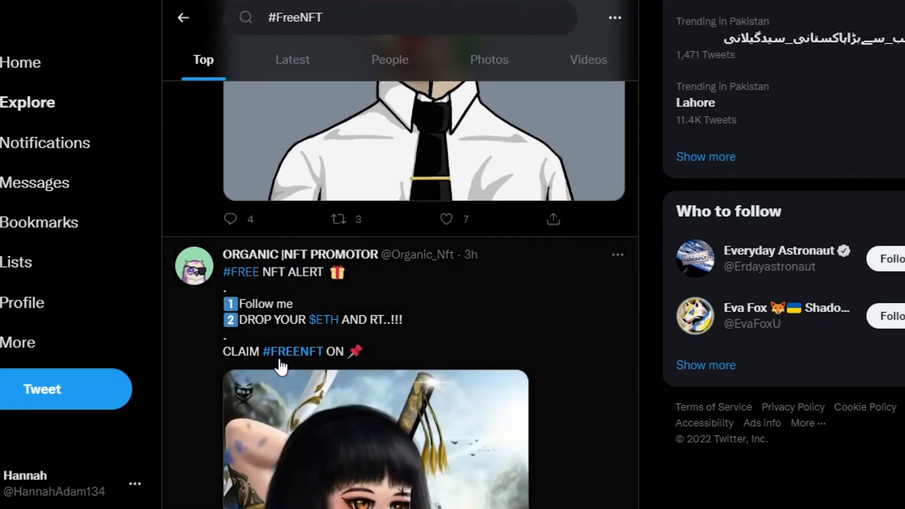
scroll(400, 292, down, 20)
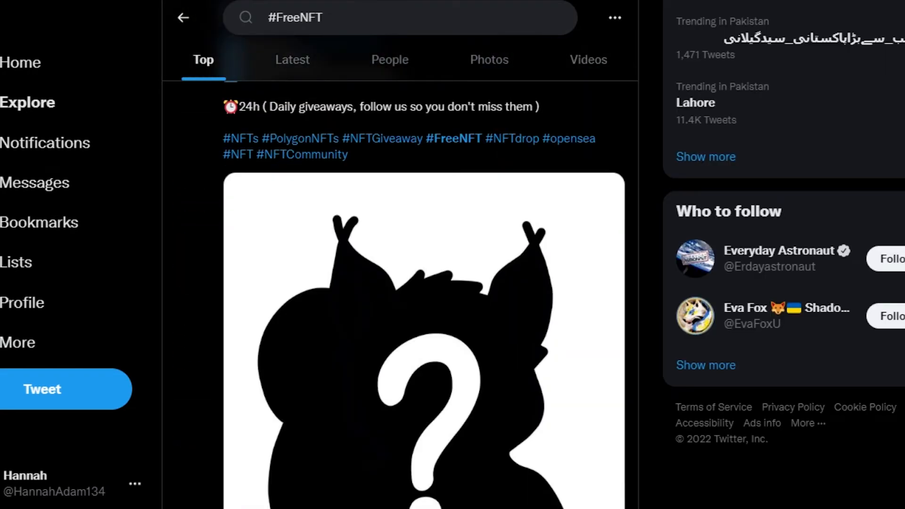
scroll(400, 292, down, 15)
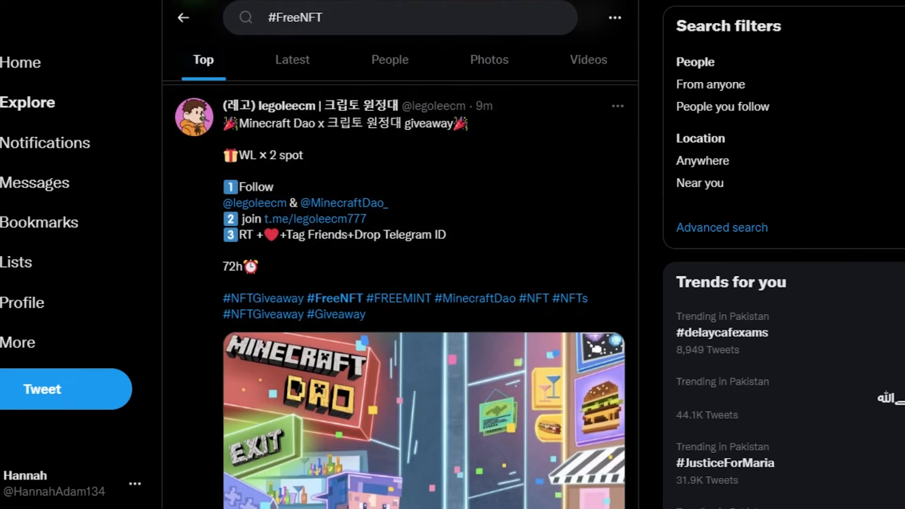
scroll(400, 255, down, 15)
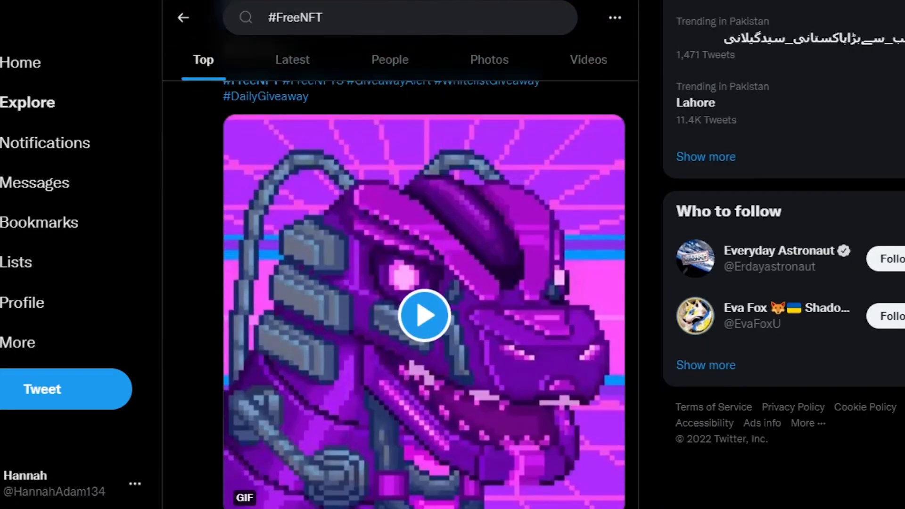
scroll(401, 255, down, 20)
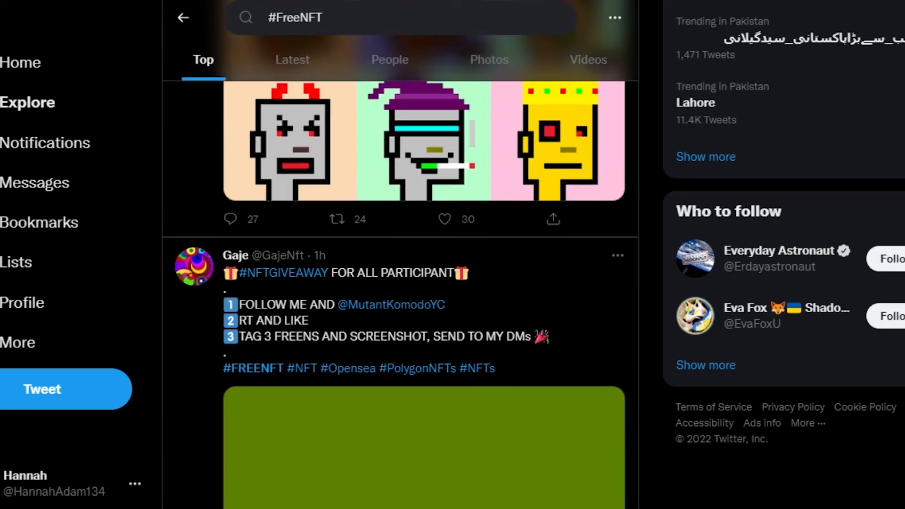
scroll(401, 255, down, 15)
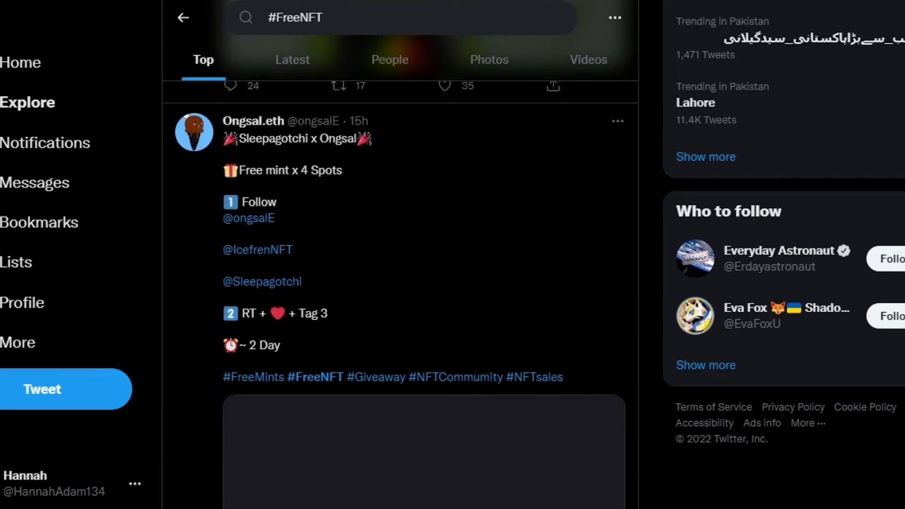
scroll(401, 255, up, 15)
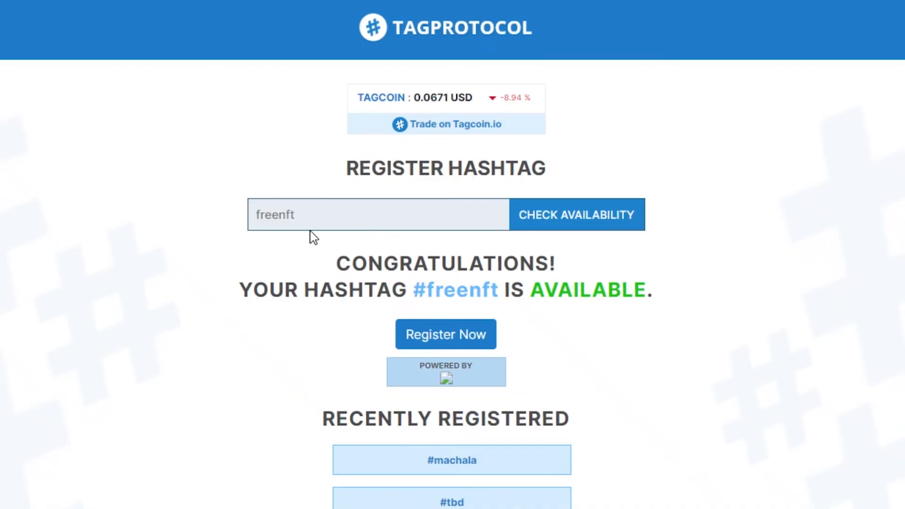
Step: Switch back to Tagprotocol and check whether the hashtag ethereum is available for registration
click(308, 210)
key(BackSpace)
key(BackSpace)
key(BackSpace)
key(BackSpace)
key(BackSpace)
key(BackSpace)
key(BackSpace)
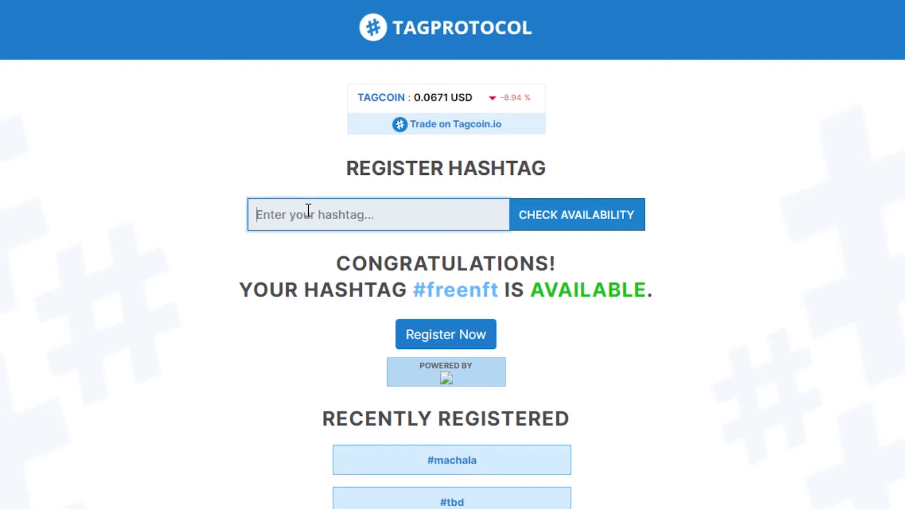
text(eth)
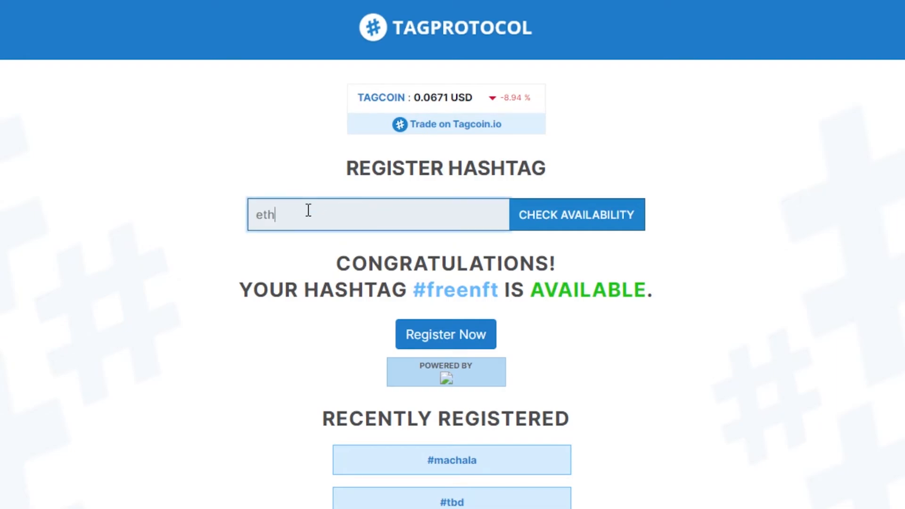
text(ereum)
key(Return)
Step: Change the hashtag to freeethereum and check whether it is available for registration
key(BackSpace)
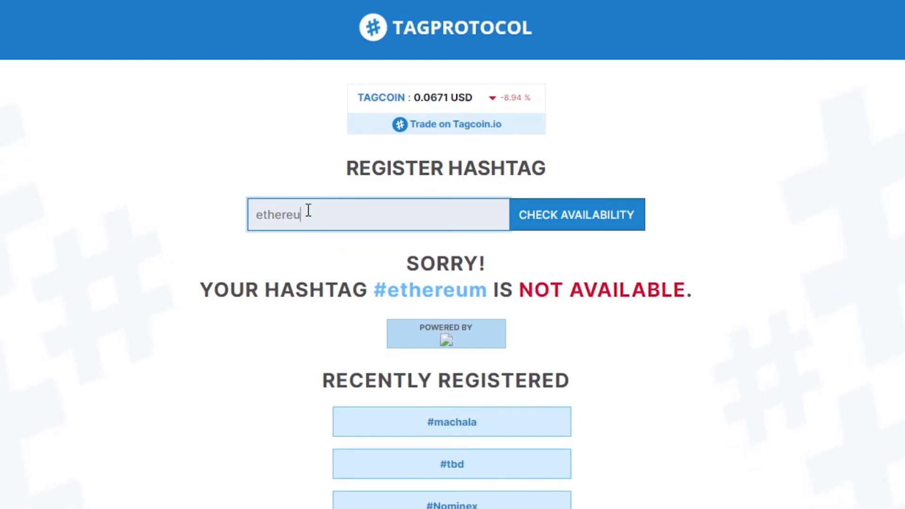
text(m)
click(258, 216)
text(free)
click(598, 216)
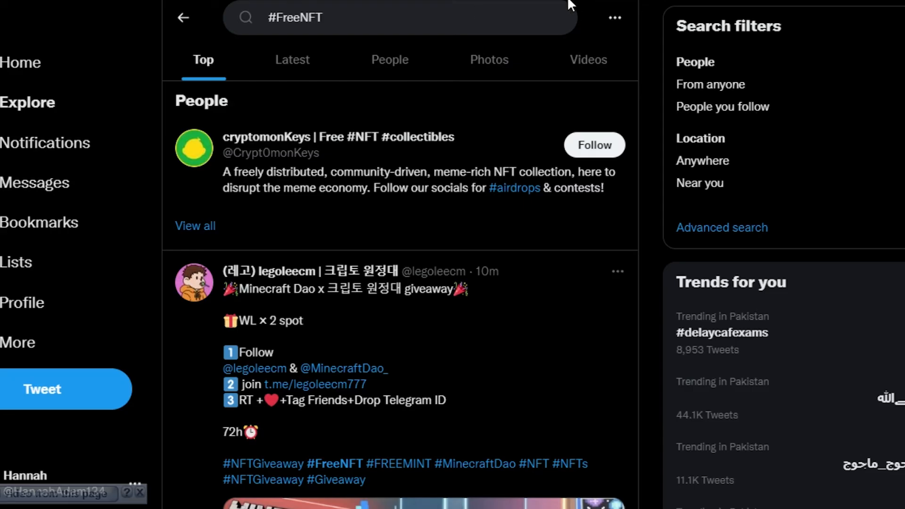
Step: Switch to Twitter, search for #Freeethereum and look through the top tweets using it
click(348, 14)
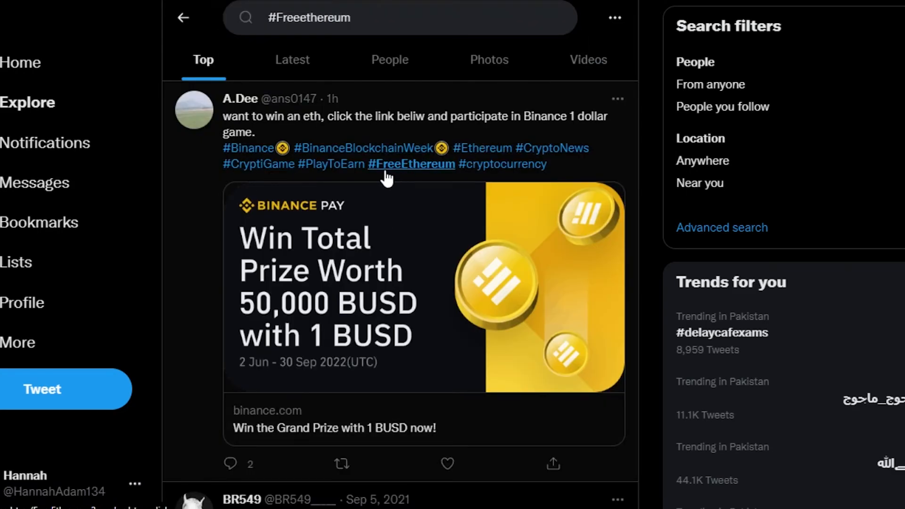
scroll(384, 174, down, 8)
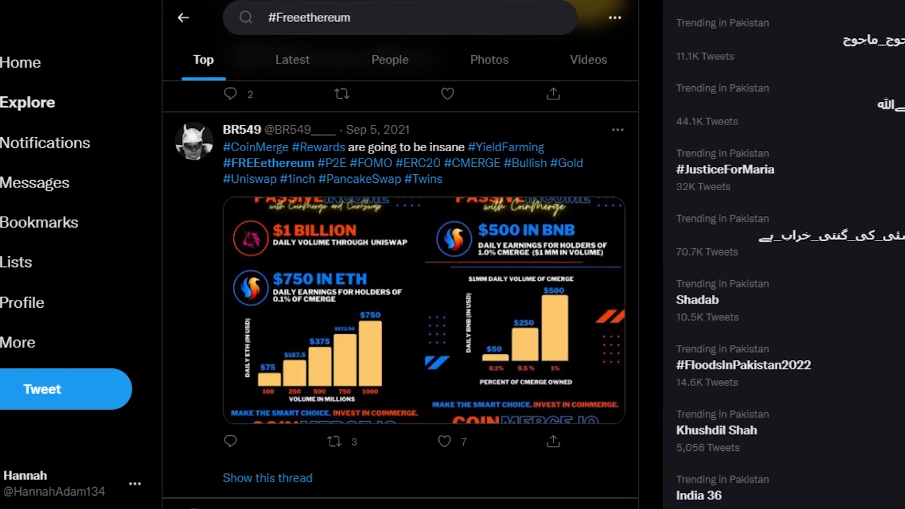
scroll(259, 243, down, 8)
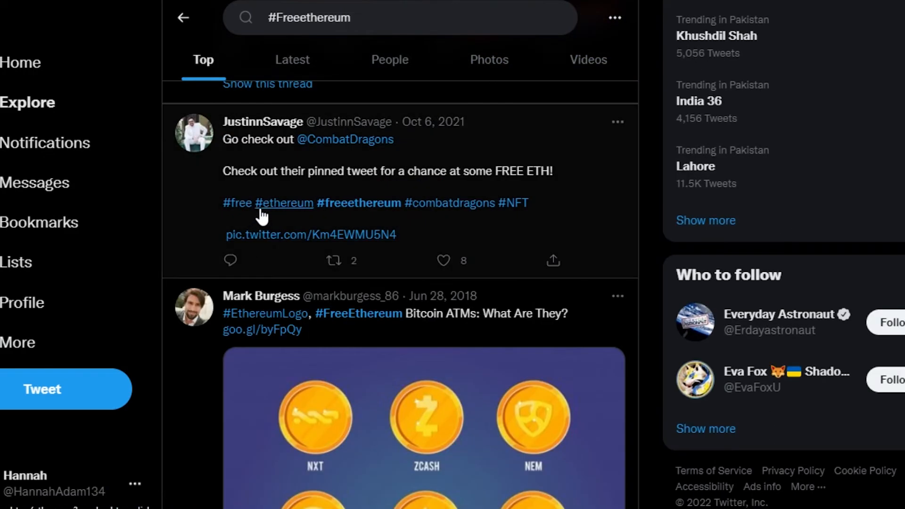
scroll(400, 282, down, 10)
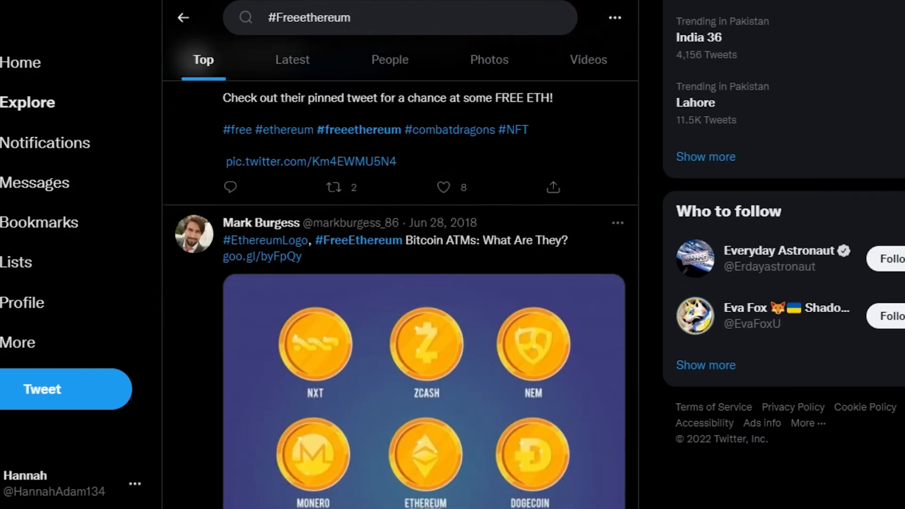
scroll(400, 283, down, 5)
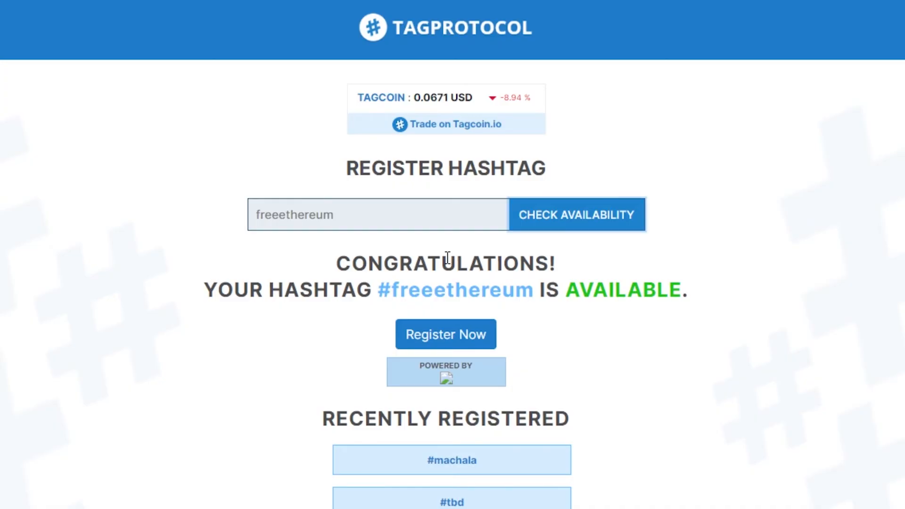
Step: Choose to register #freeethereum on Tagprotocol, and examine the participation roles and project details on the home page
click(459, 335)
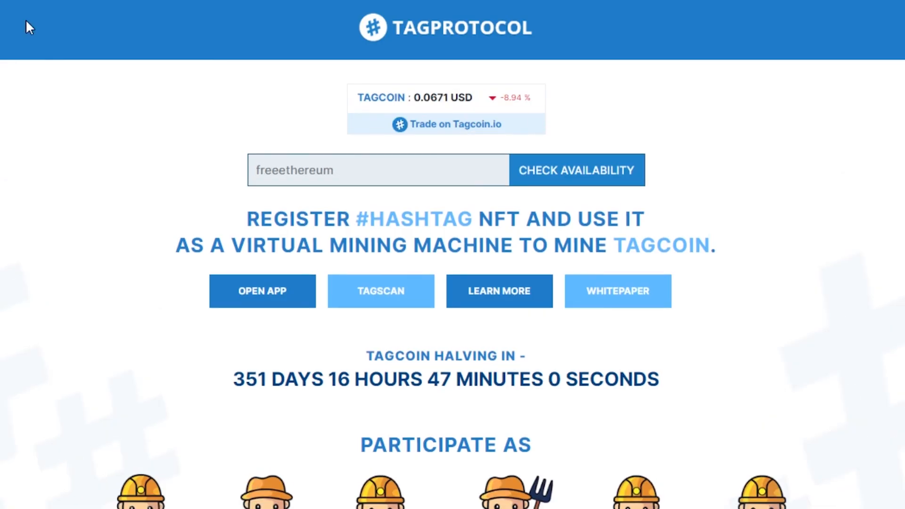
scroll(482, 201, down, 7)
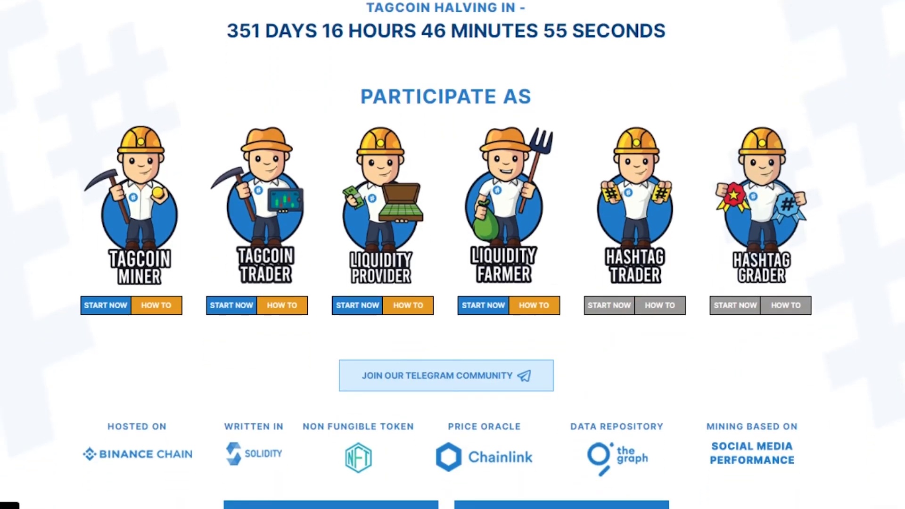
scroll(453, 255, down, 3)
scroll(452, 255, up, 2)
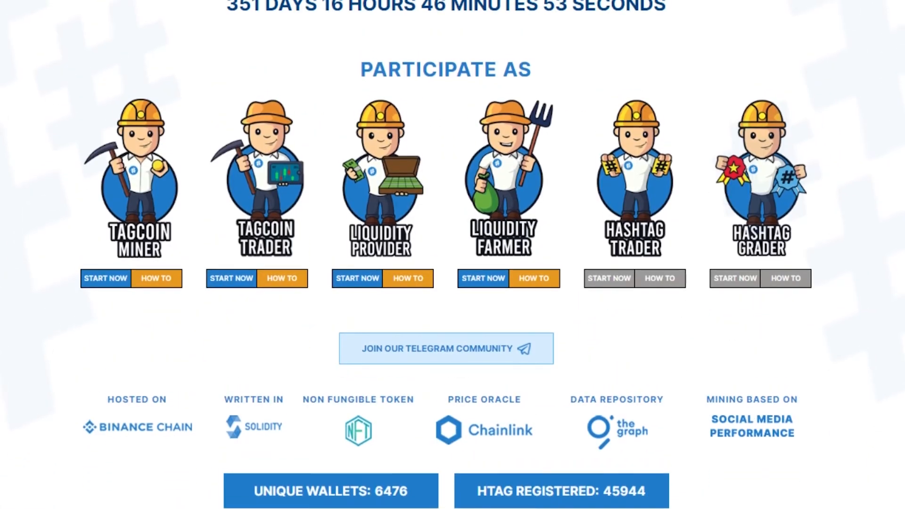
scroll(453, 255, up, 2)
scroll(452, 254, down, 1)
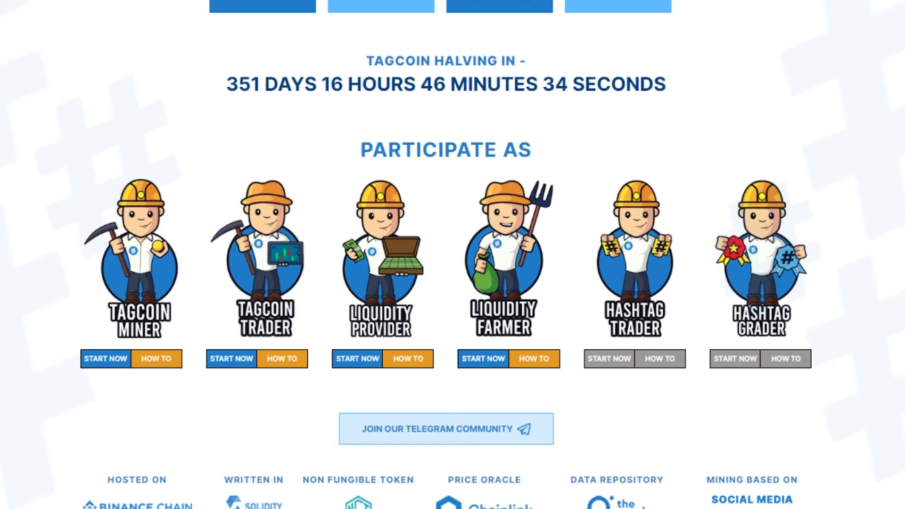
scroll(453, 255, up, 6)
scroll(453, 255, down, 10)
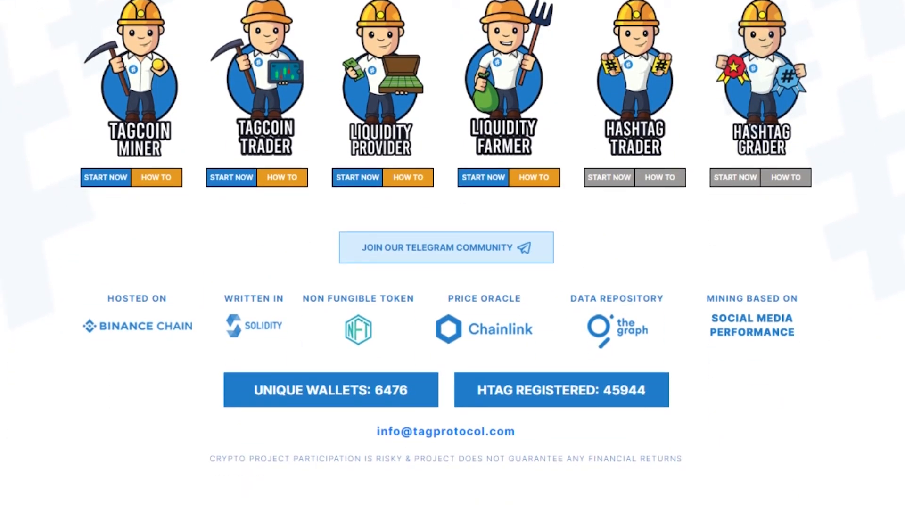
scroll(453, 254, up, 2)
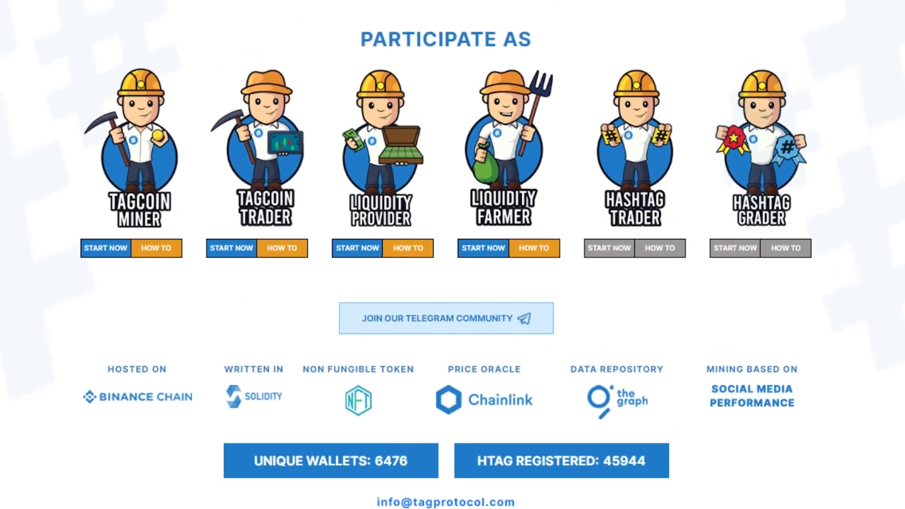
scroll(900, 29, up, 8)
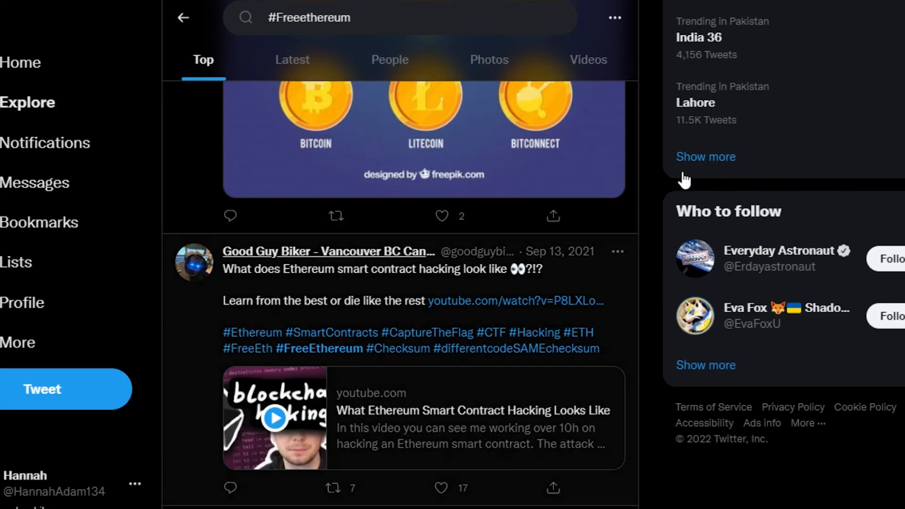
Step: Leave the #Freeethereum tweets for the Tagprotocol home page and review its Participate As section once more
scroll(424, 283, up, 10)
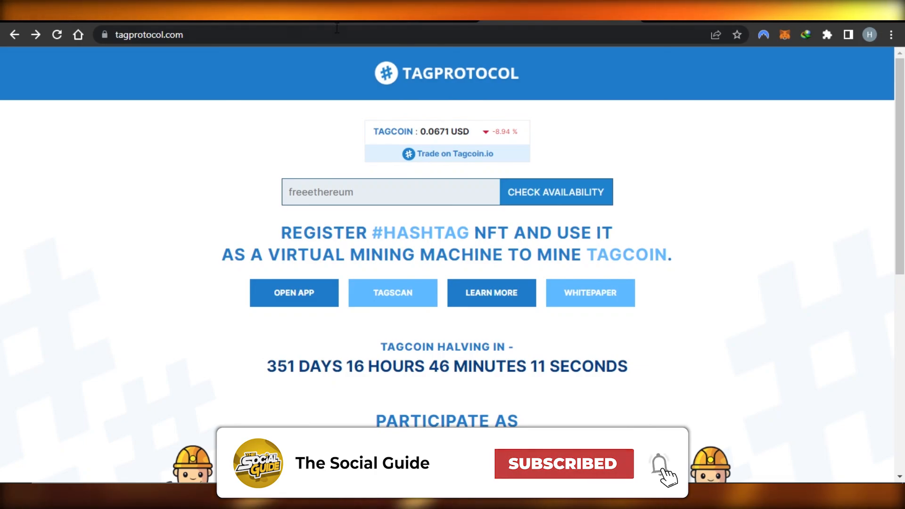
scroll(561, 188, down, 7)
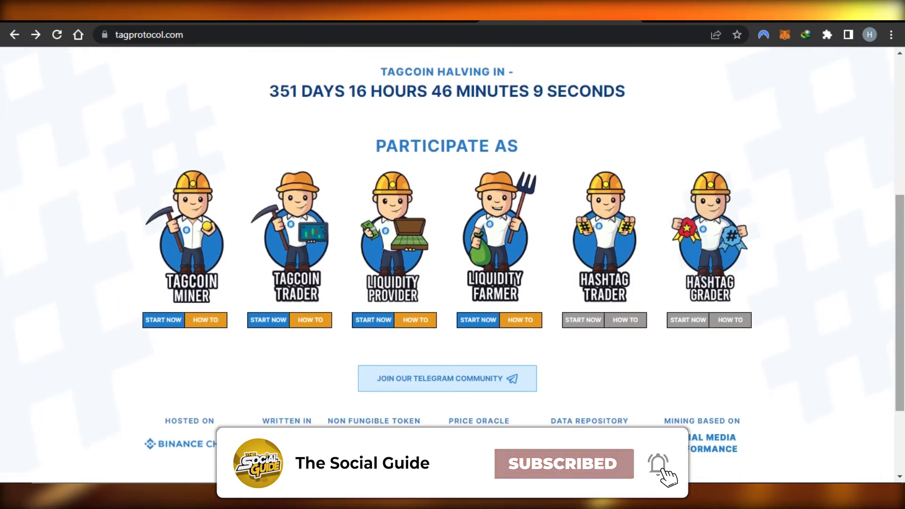
scroll(891, 268, up, 3)
scroll(891, 267, down, 3)
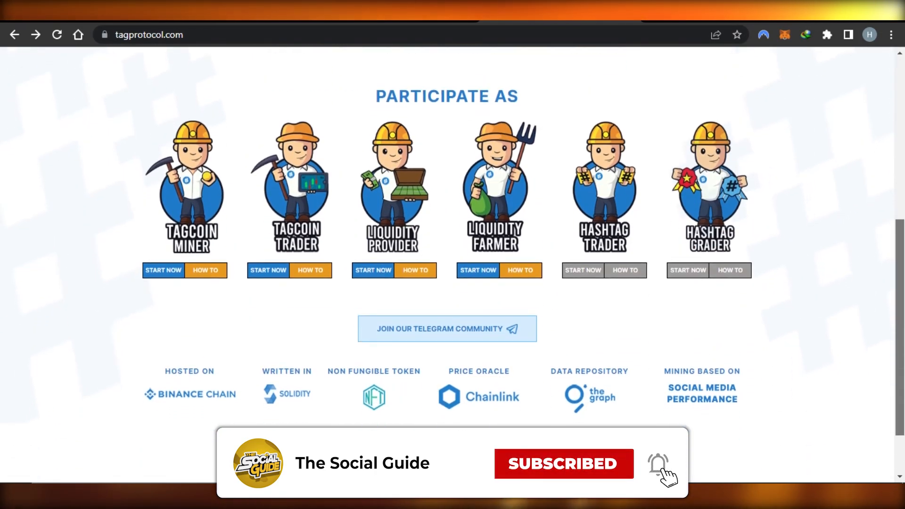